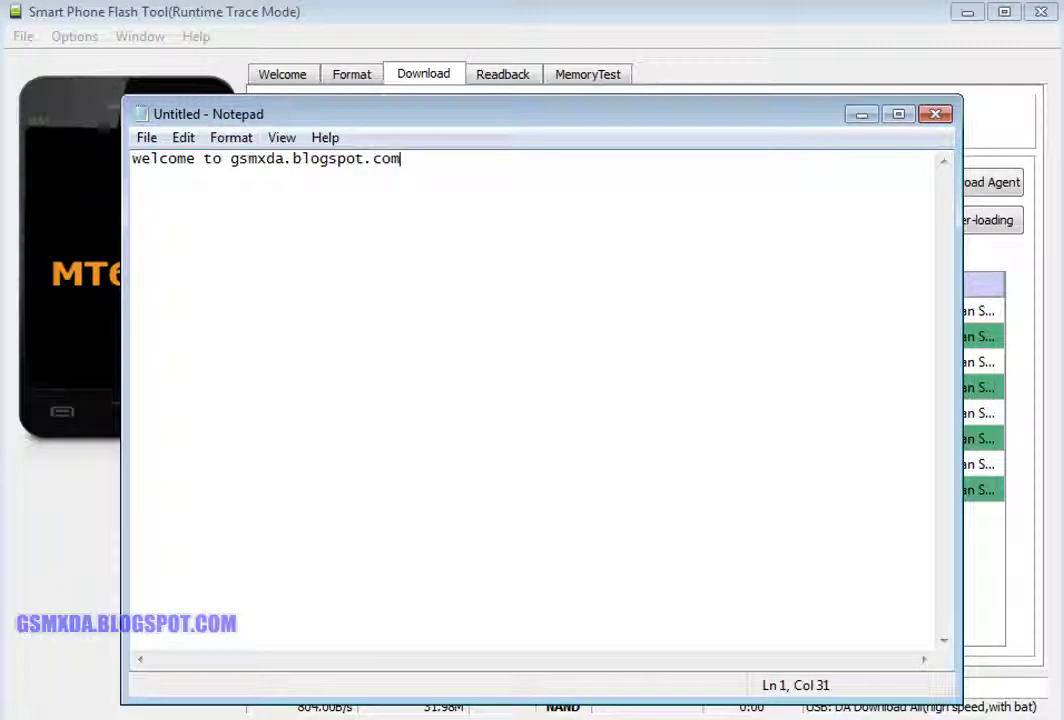
Replace the Notepad text with "here i procedure for intex aqua t5 devive"
key(BackSpace)
text(here )
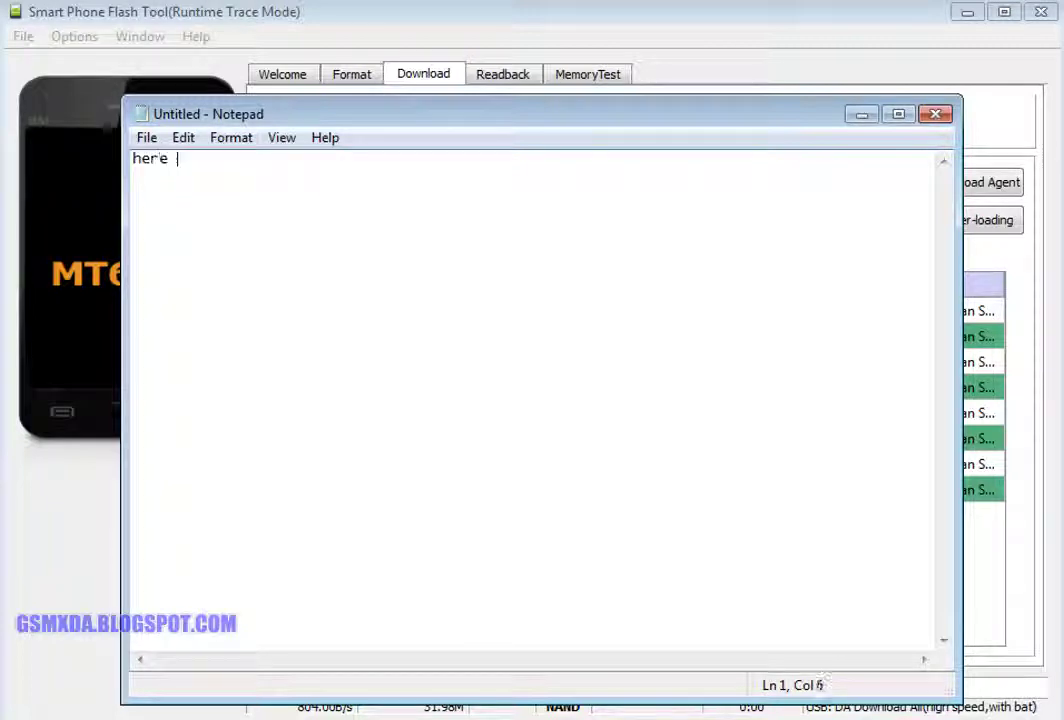
text(i procedur)
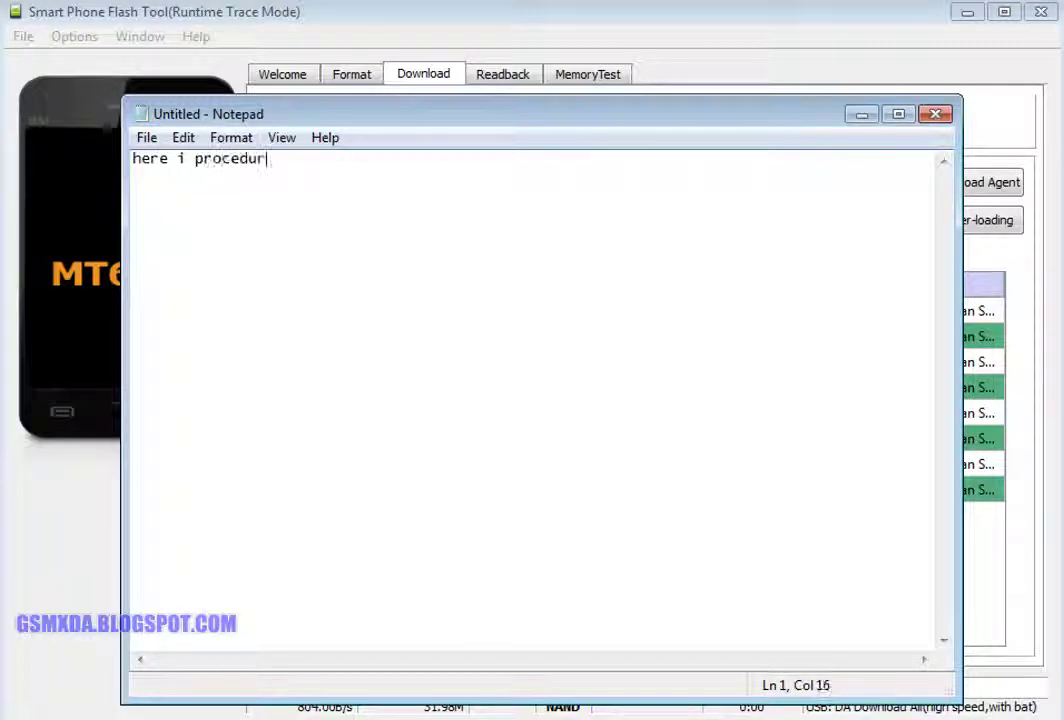
text(e for in)
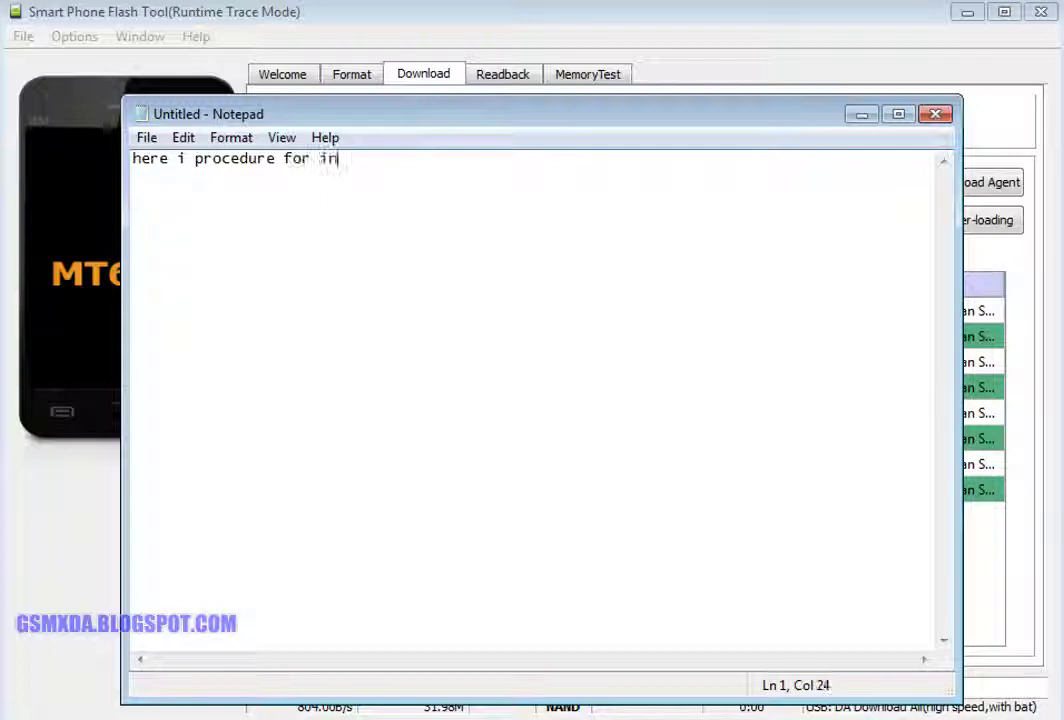
text(tex aqua)
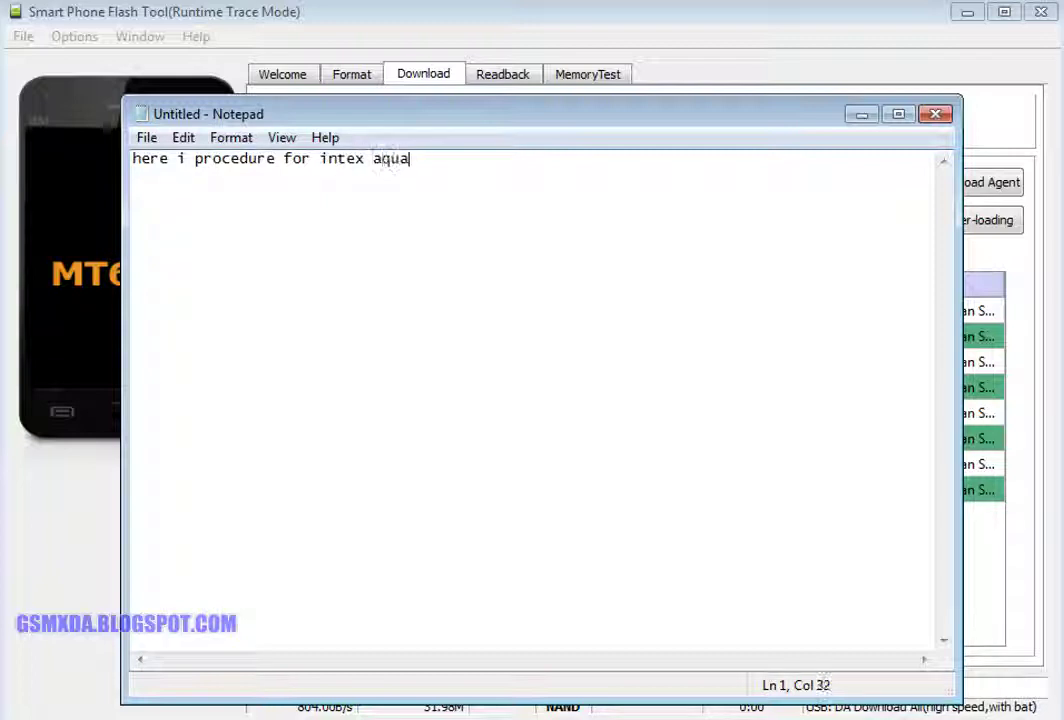
text( t5 devive)
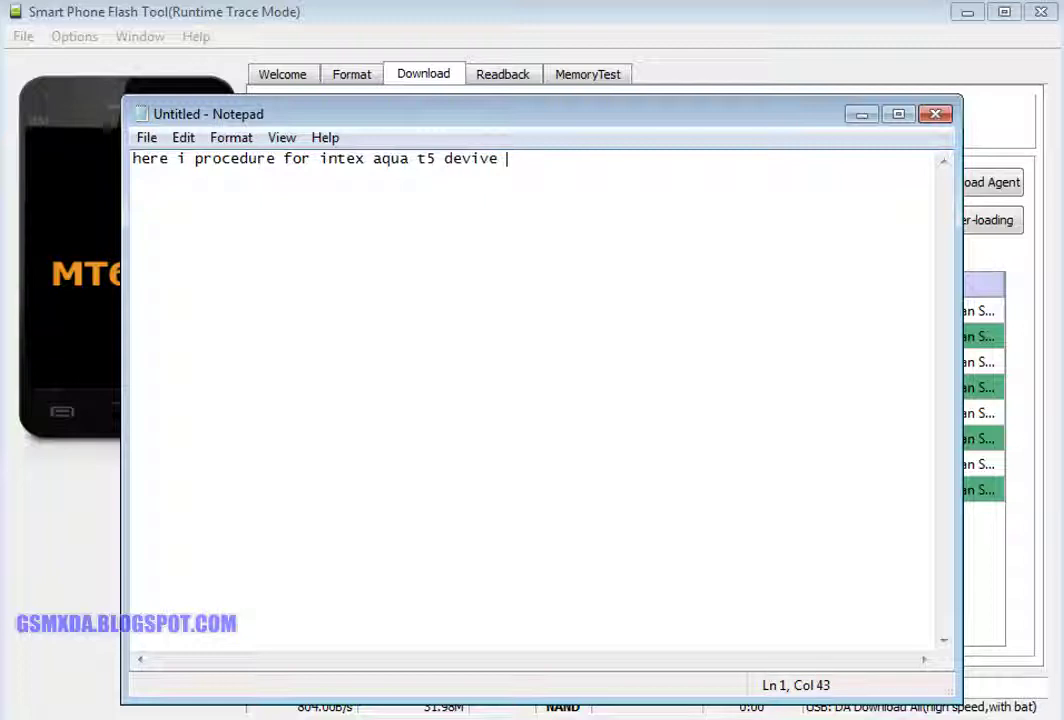
Replace the note with "device not work any boot key so try in volcano for detect"
key(ctrl+a)
key(BackSpace)
text(device not wo)
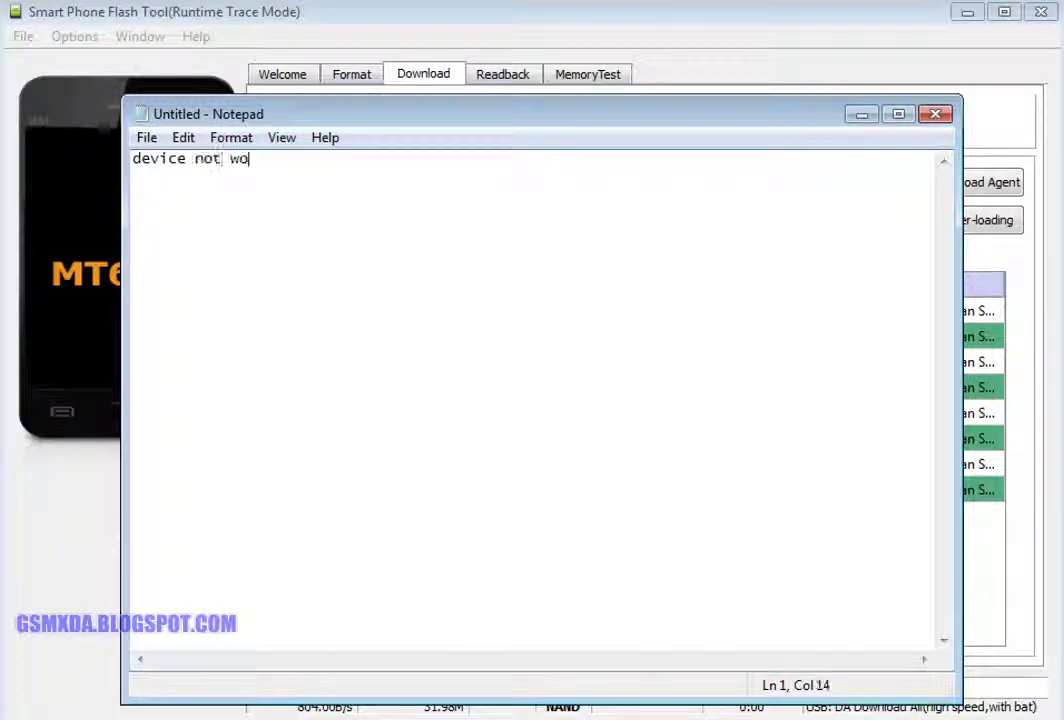
text(rk any boo)
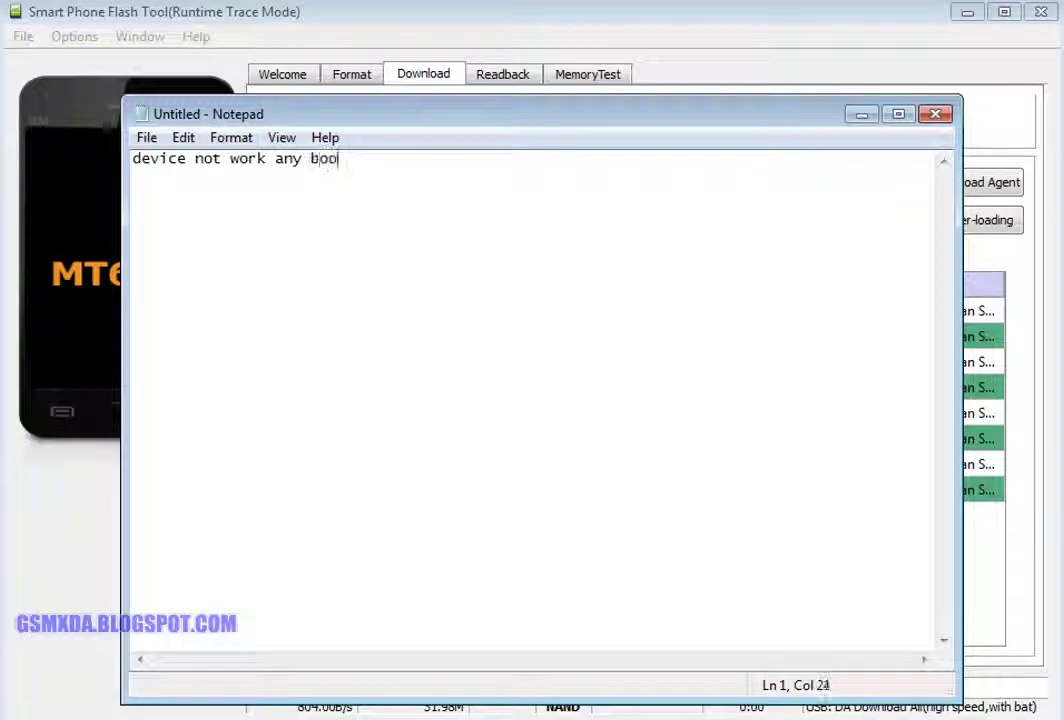
text(t key so try)
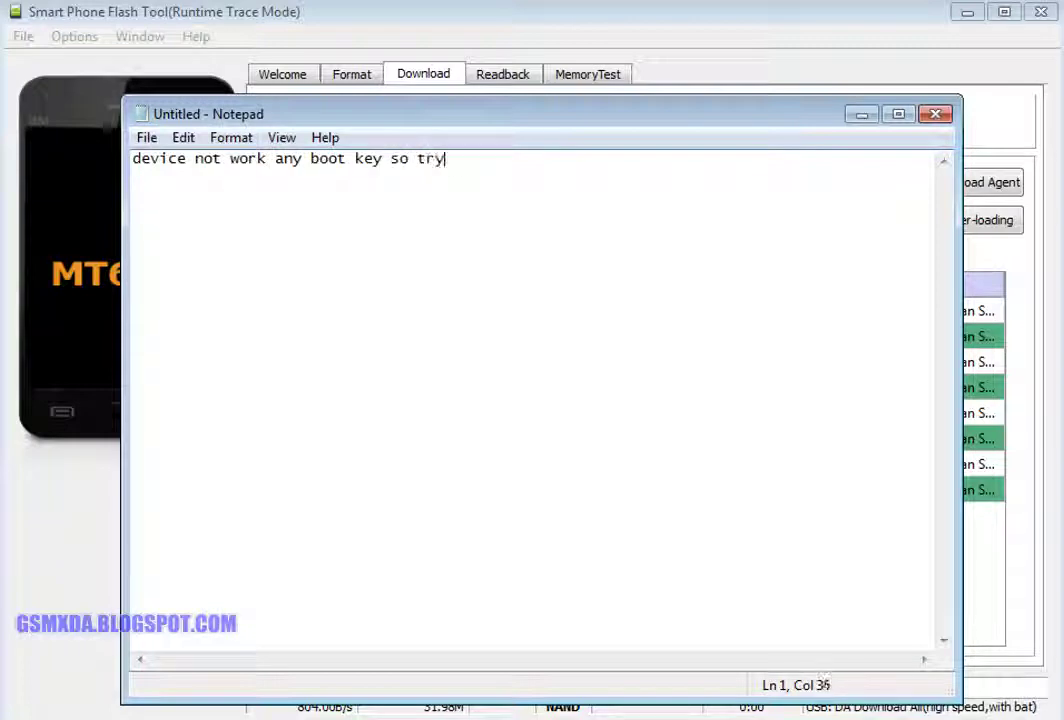
text( in Volcano fo)
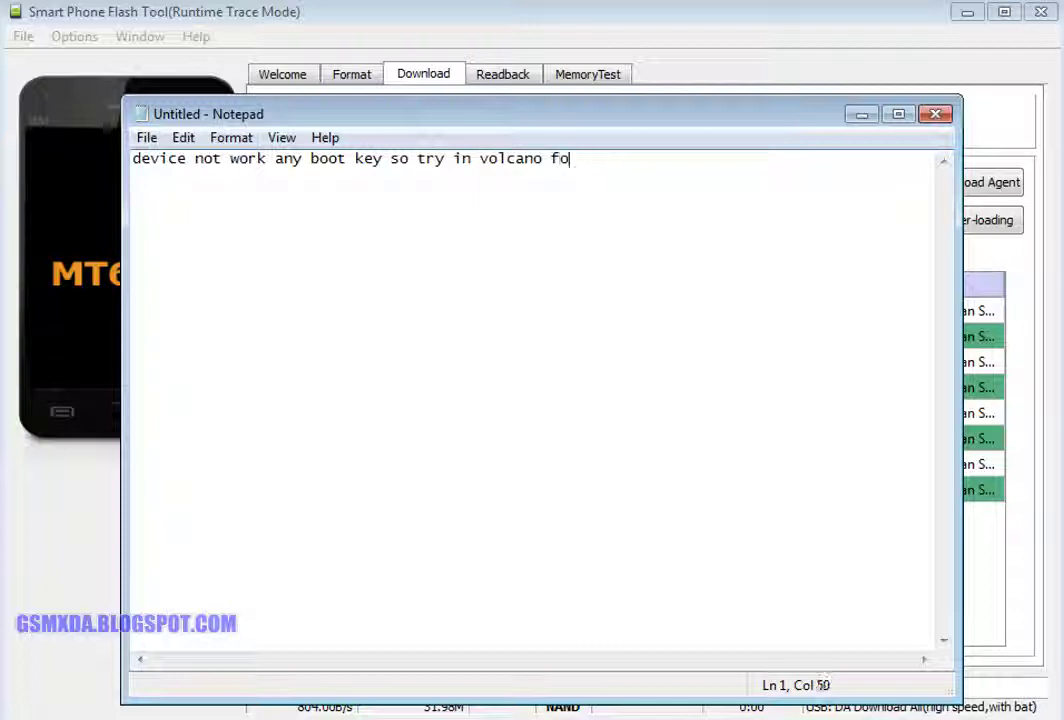
text(r detect)
Replace the note with "see here if your intex aqua device and not work any key so how to flash without boot key"
key(ctrl+a)
text(see here if )
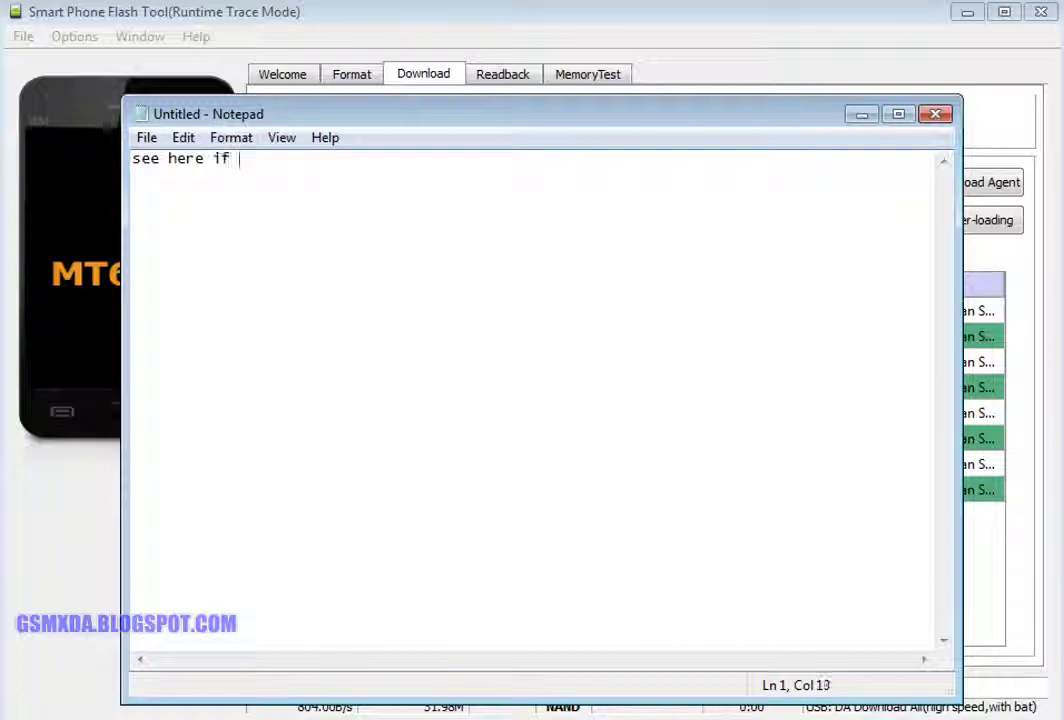
text(your any)
key(BackSpace)
key(BackSpace)
key(BackSpace)
text(intex aqu)
key(BackSpace)
text(qua device and not work any key so)
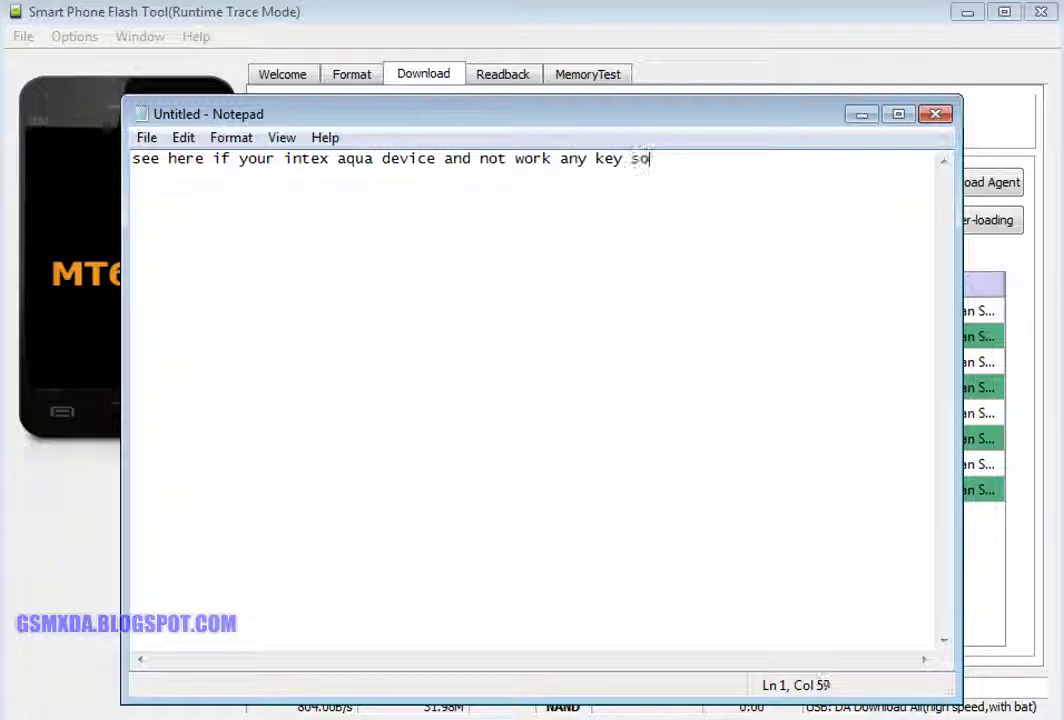
text( how to fla)
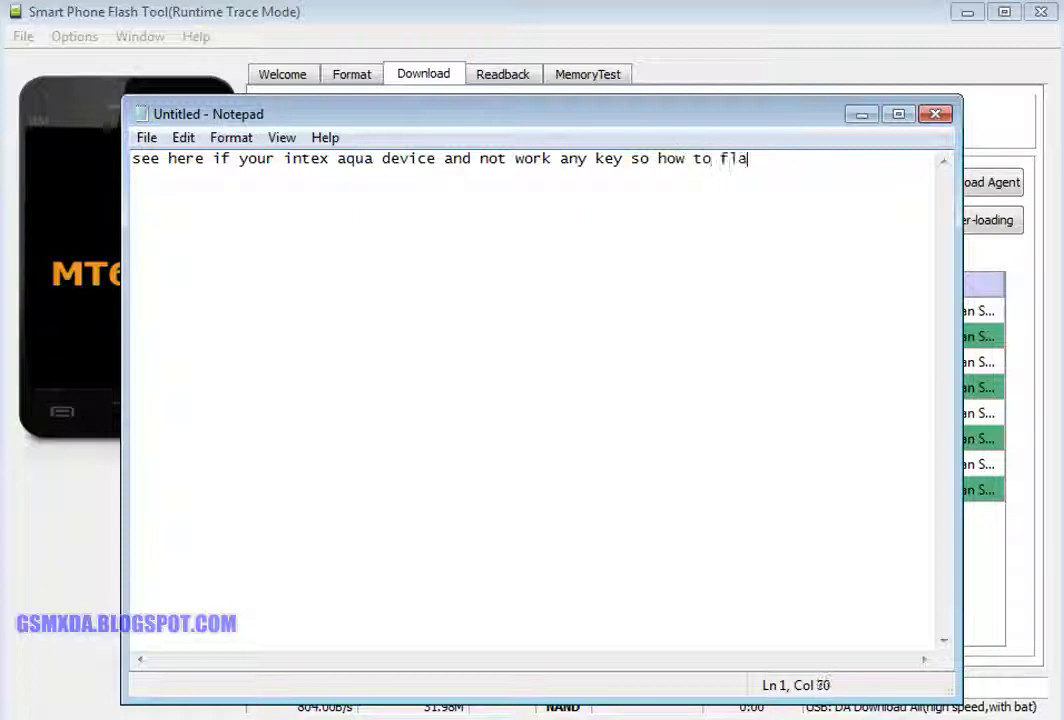
text(sh with)
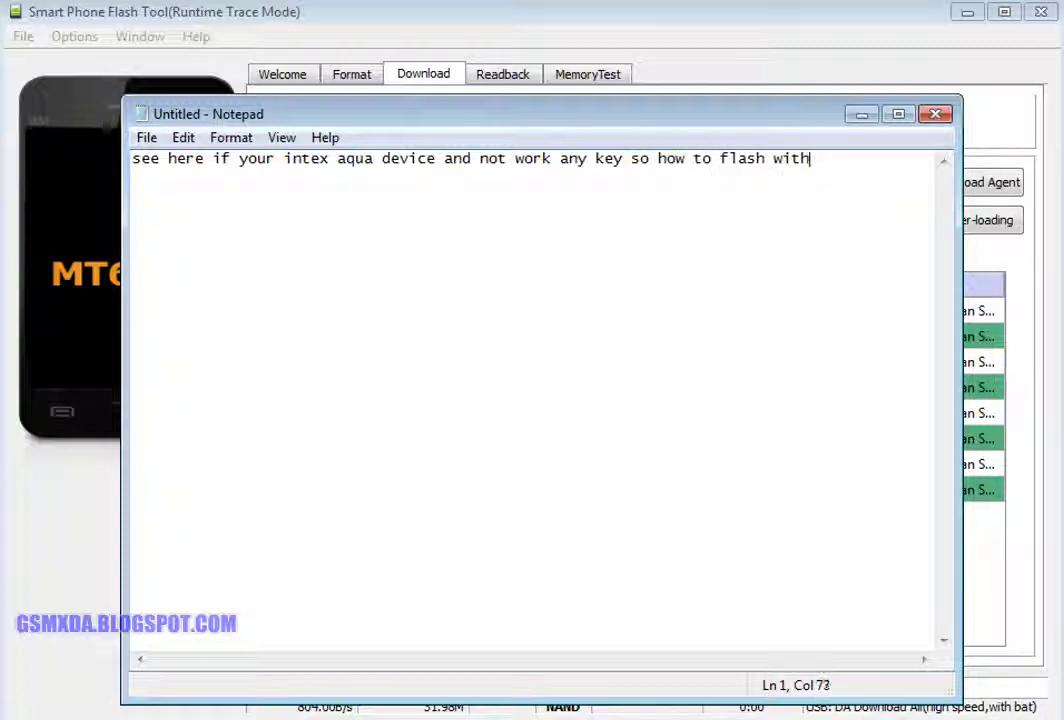
text(out boot key)
Clear all text from the note and minimize the Notepad window
key(ctrl+a)
key(BackSpace)
text(here i try)
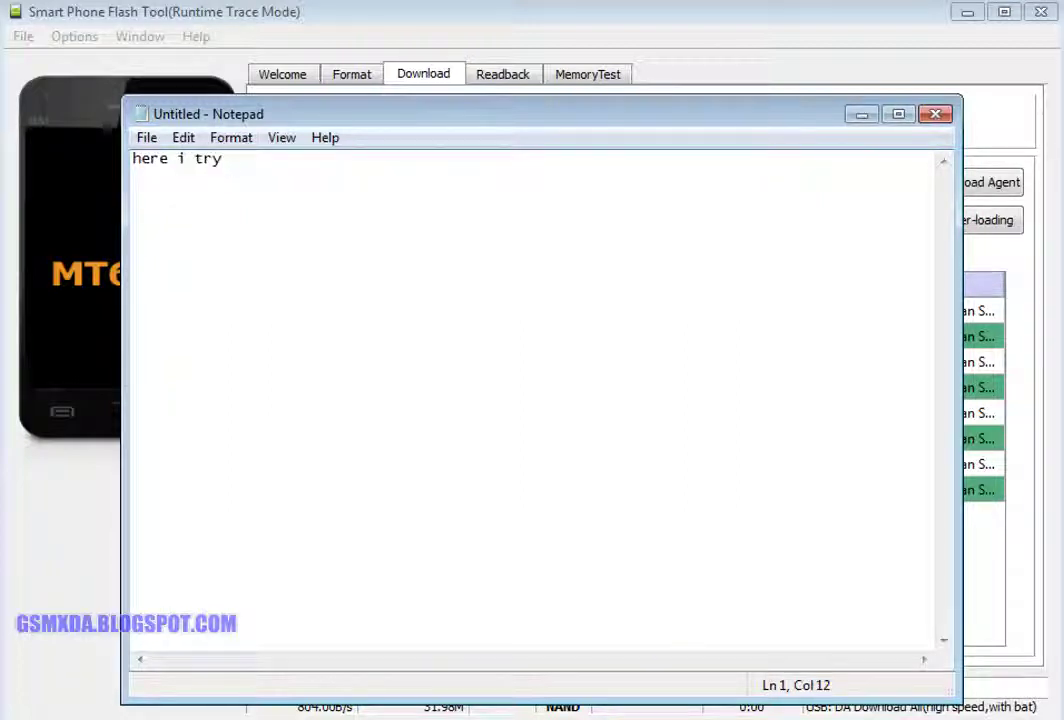
key(ctrl+a)
key(BackSpace)
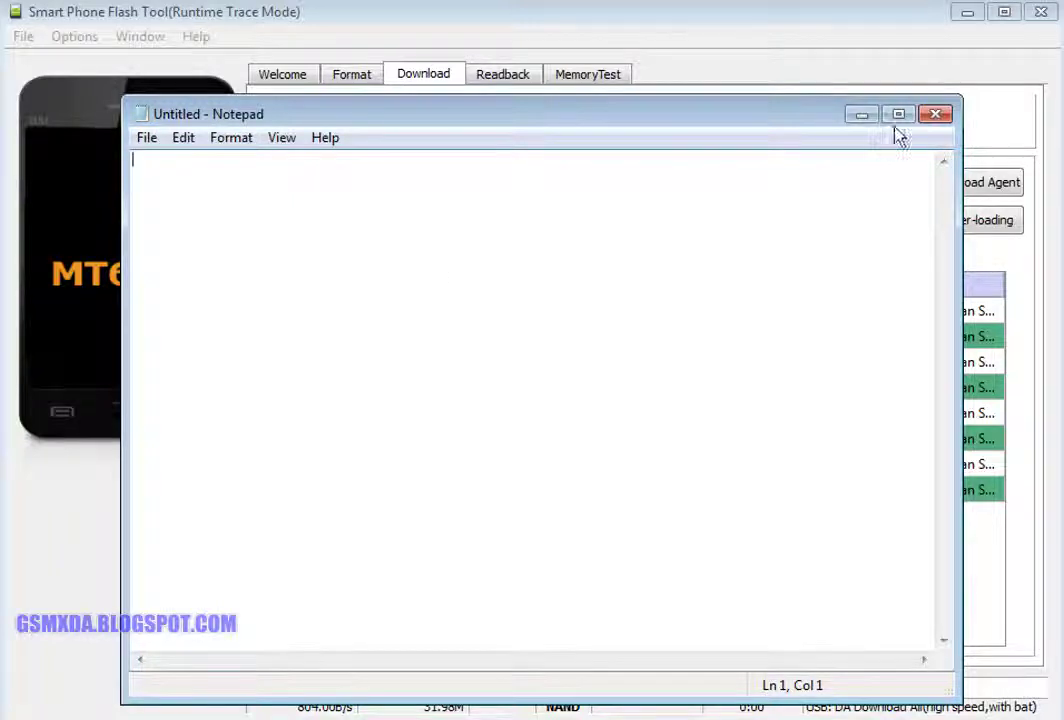
click(866, 118)
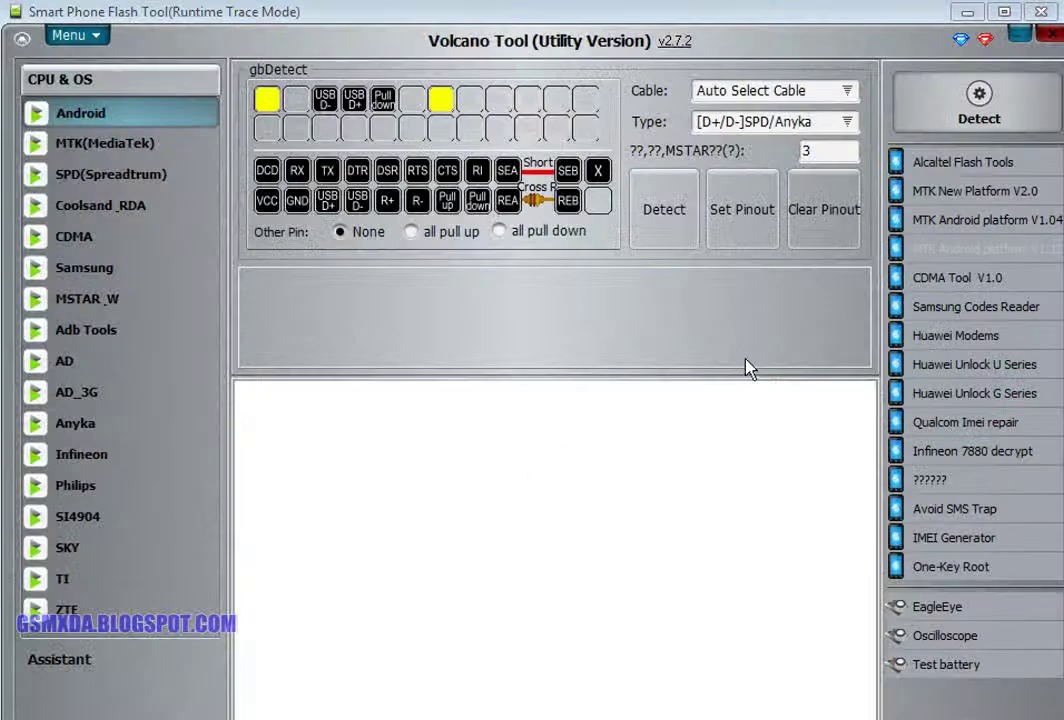
Detect the phone's USB and boot pins in Volcano Tool with Auto Select Cable and the [D+/D-]SPD/Anyka type
click(655, 212)
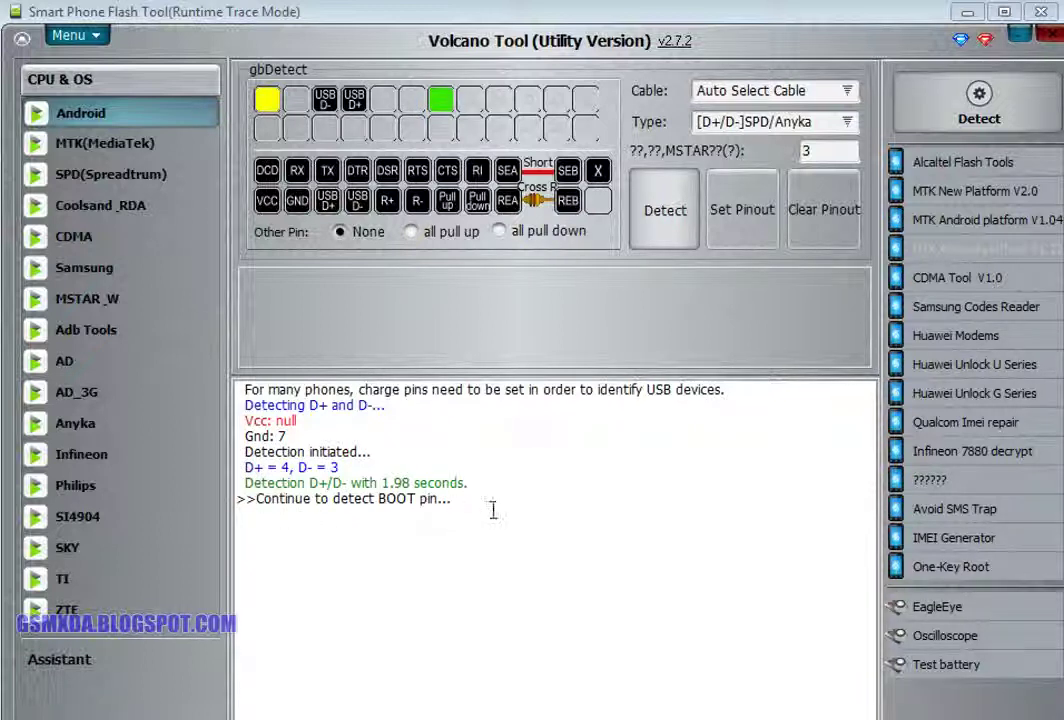
drag(480, 552, 240, 389)
click(413, 591)
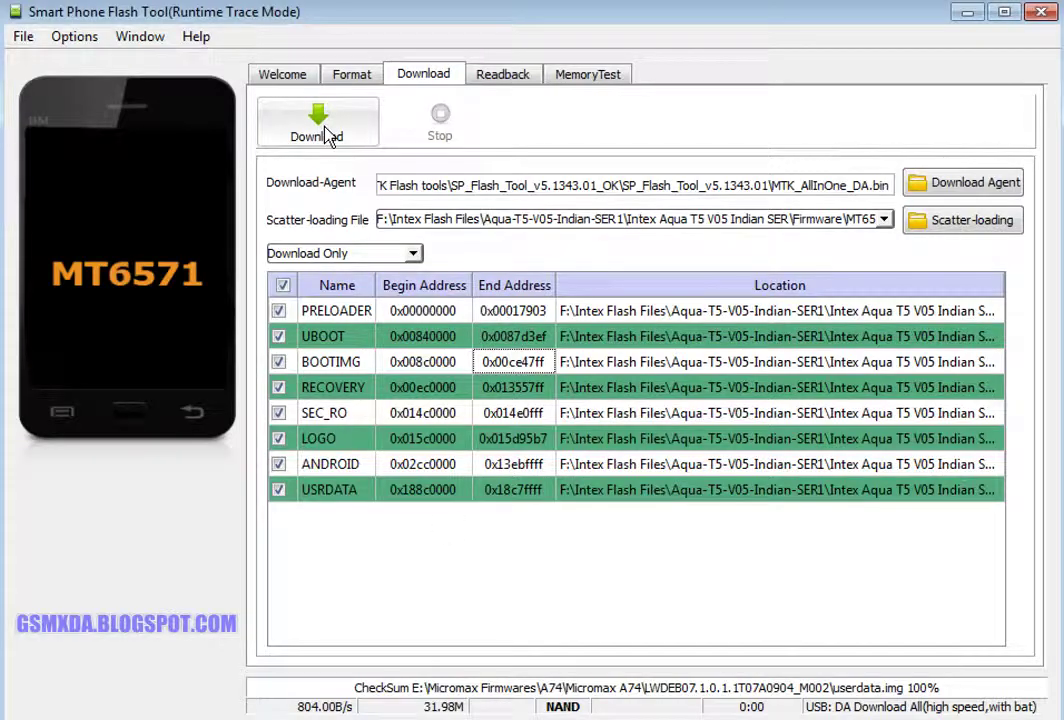
Start the Download Only flash in Smart Phone Flash Tool and set the detected pinout in Volcano Tool
click(322, 133)
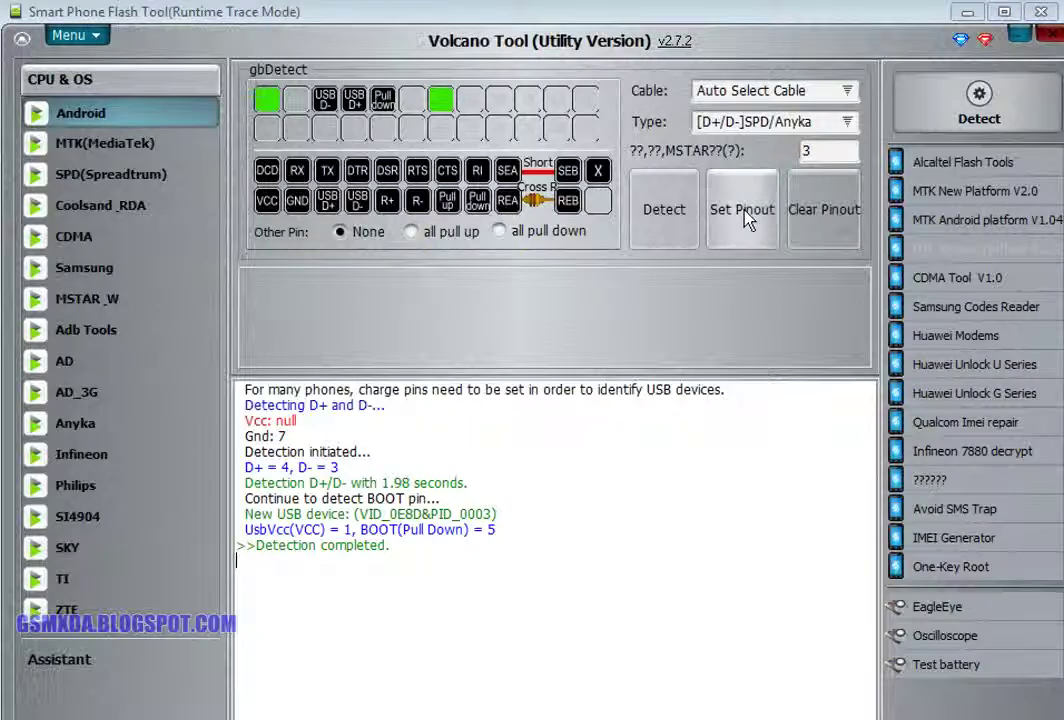
click(745, 214)
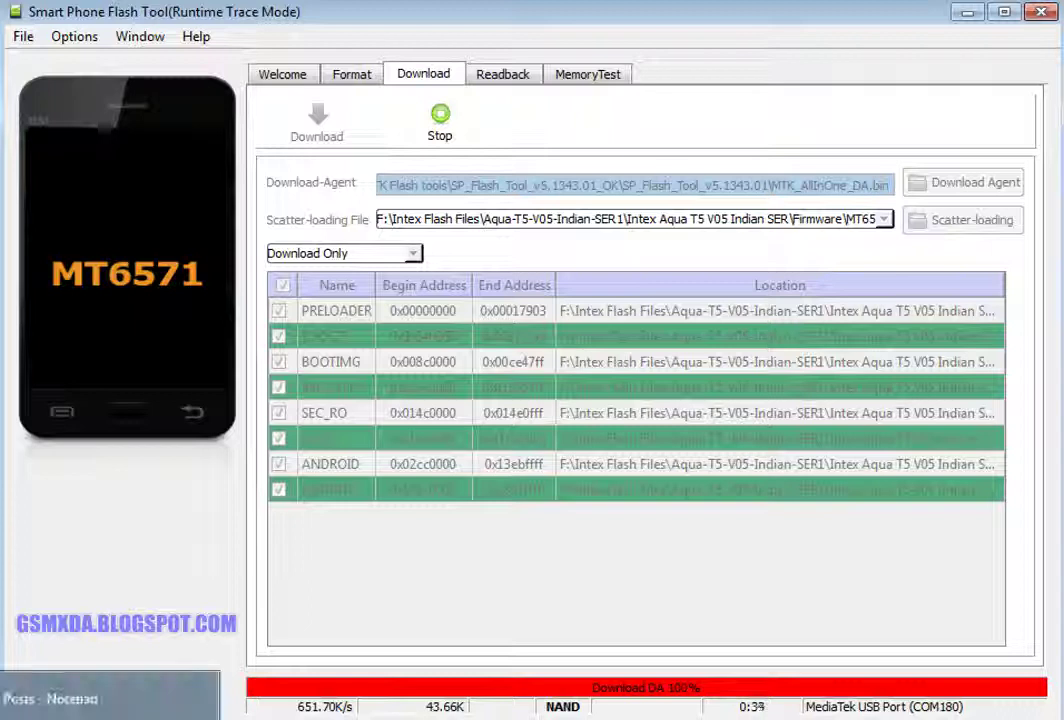
Write "device detected but not go ahead to flash so i try to different menu" in the empty Notepad note
click(60, 700)
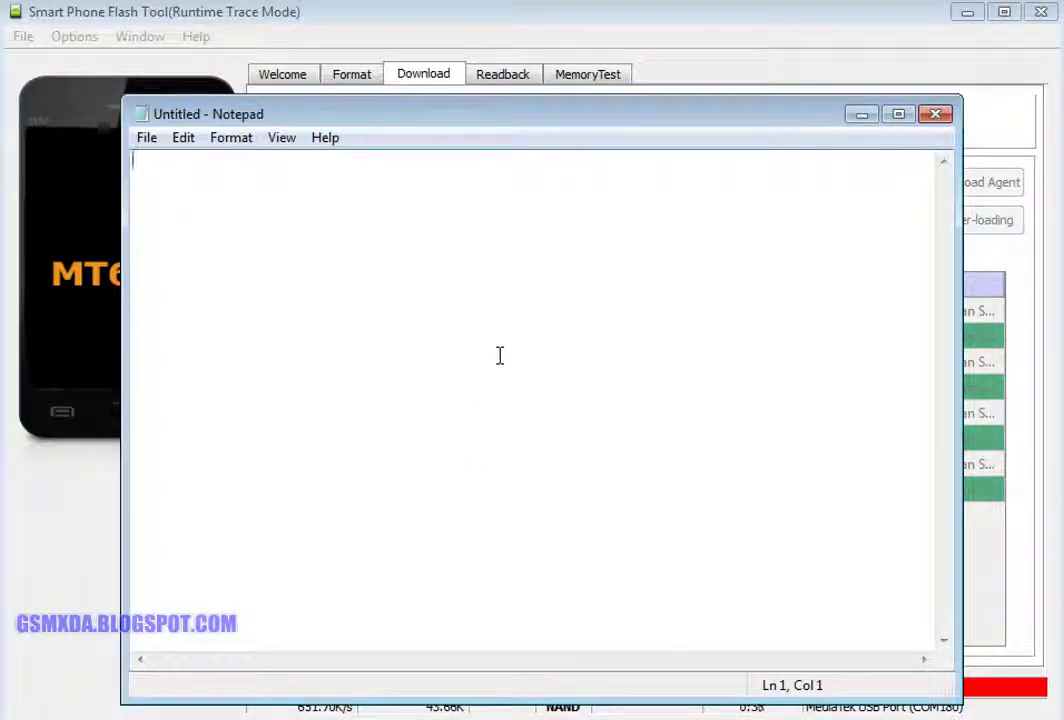
text(device )
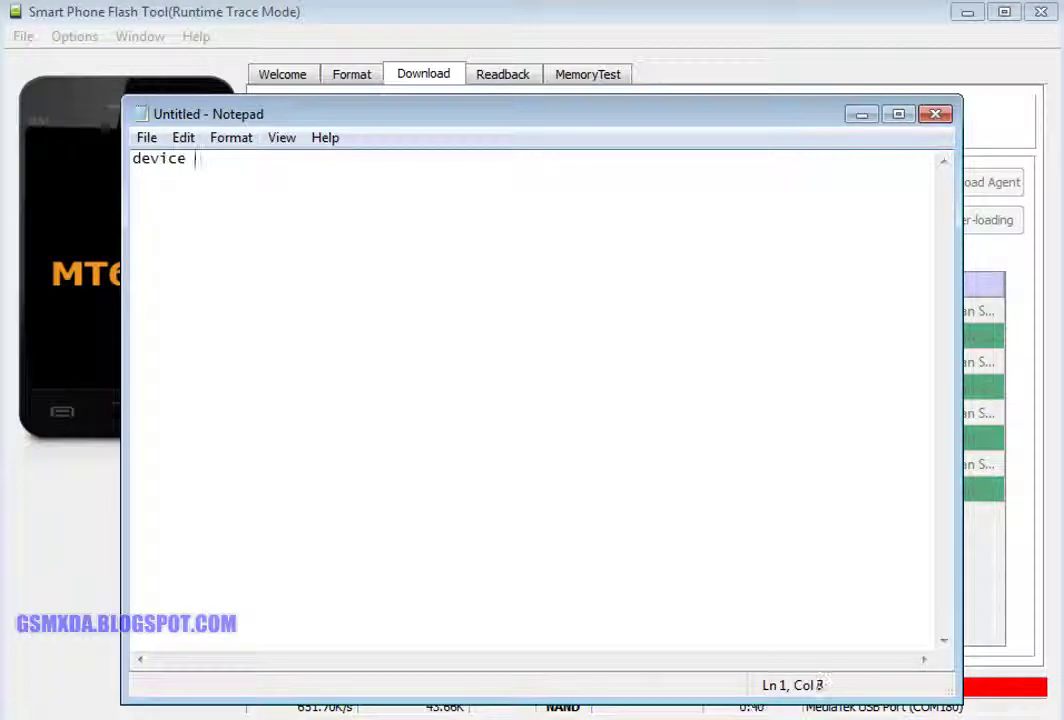
text(detected b)
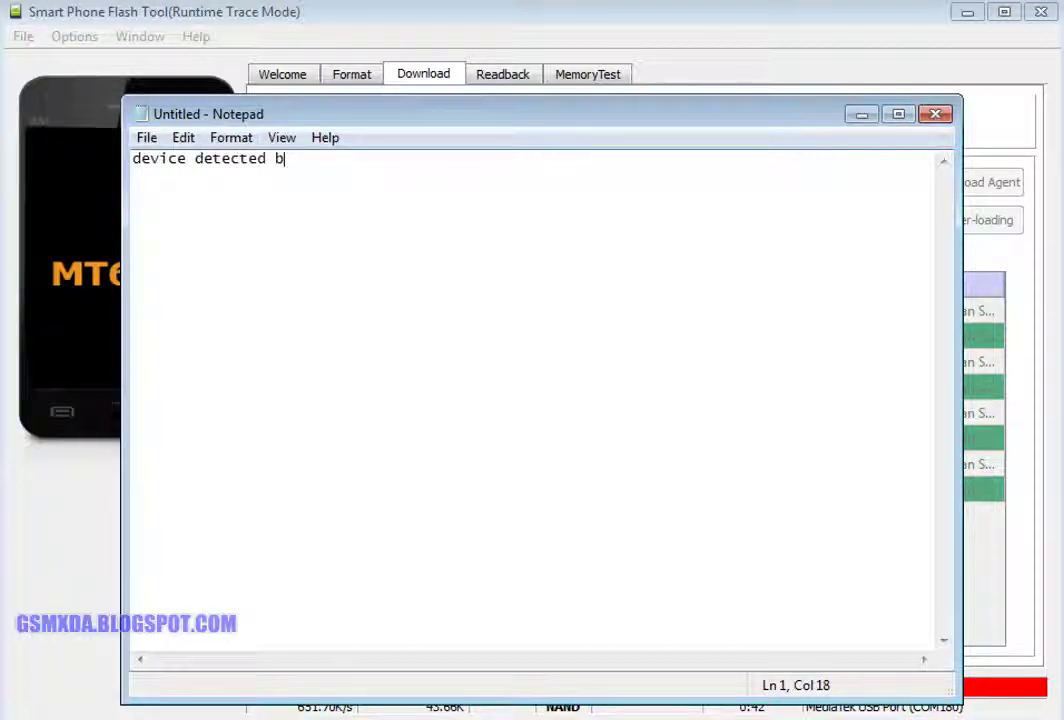
text(ut not go )
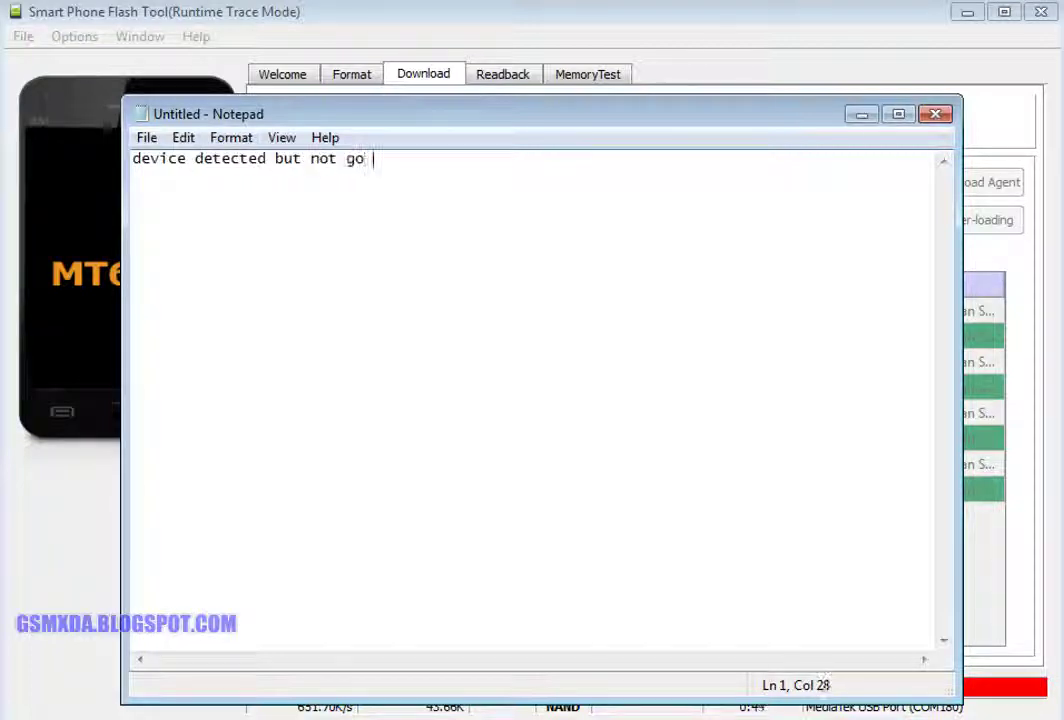
text(ahead to)
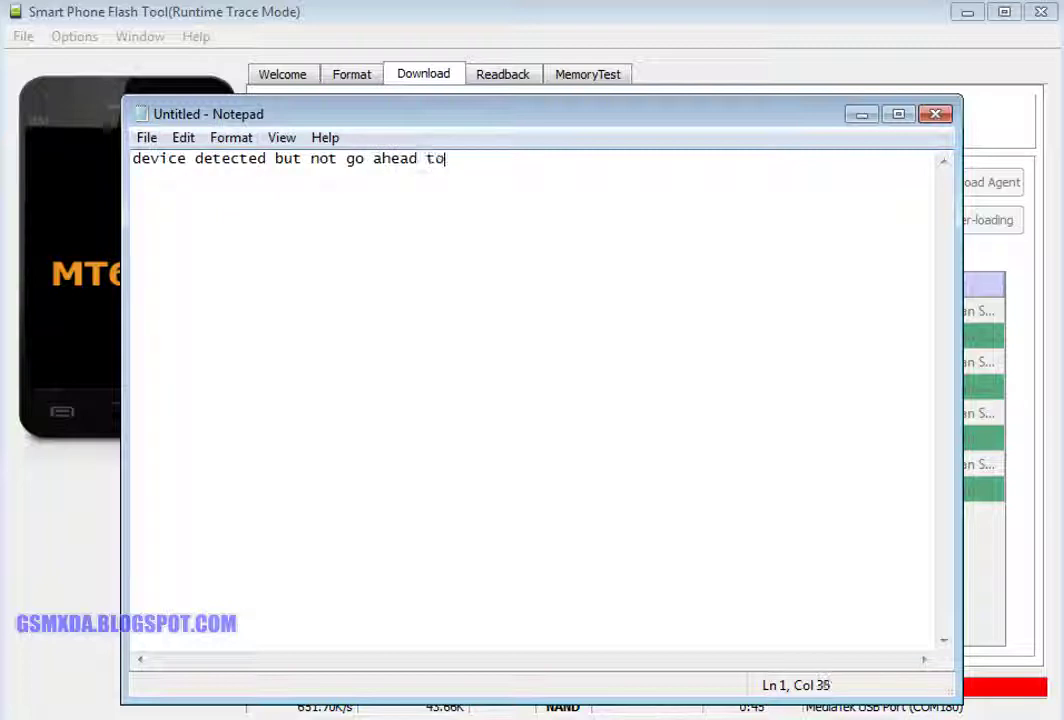
text( flash so itry)
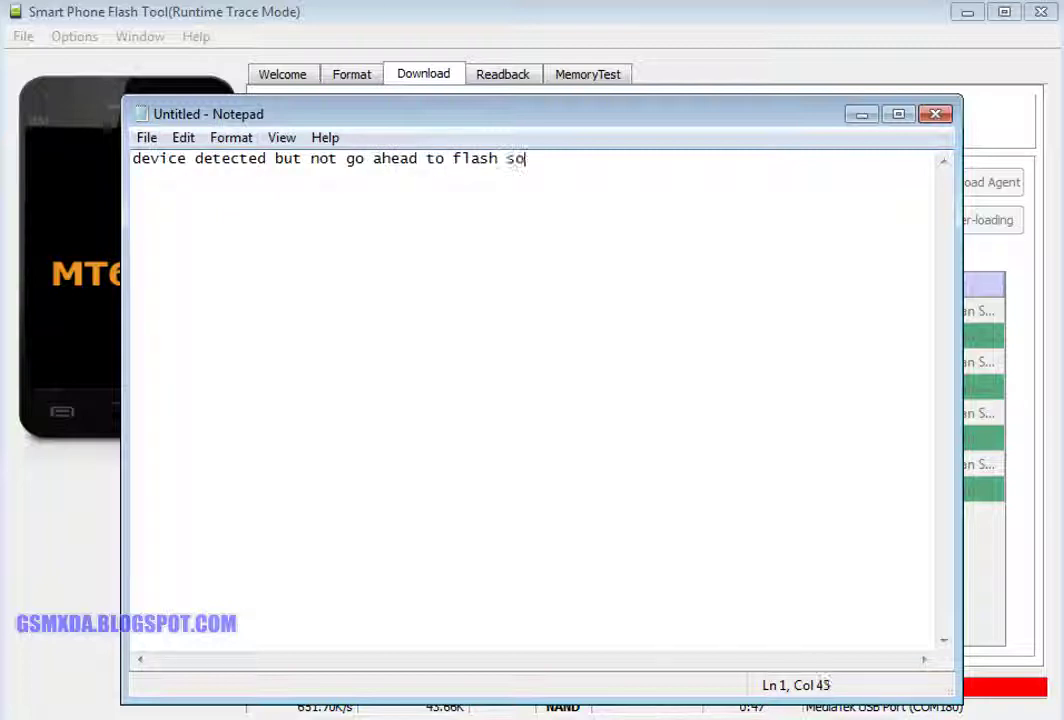
key(BackSpace)
key(BackSpace)
key(BackSpace)
text(try to de)
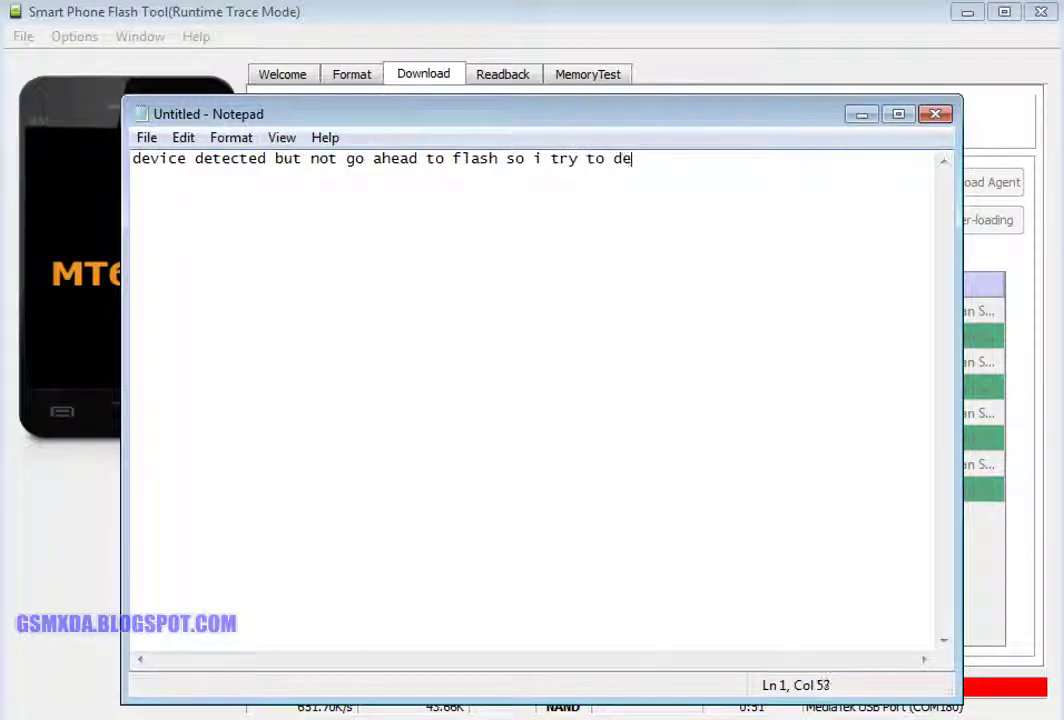
key(BackSpace)
text(ifferent menu)
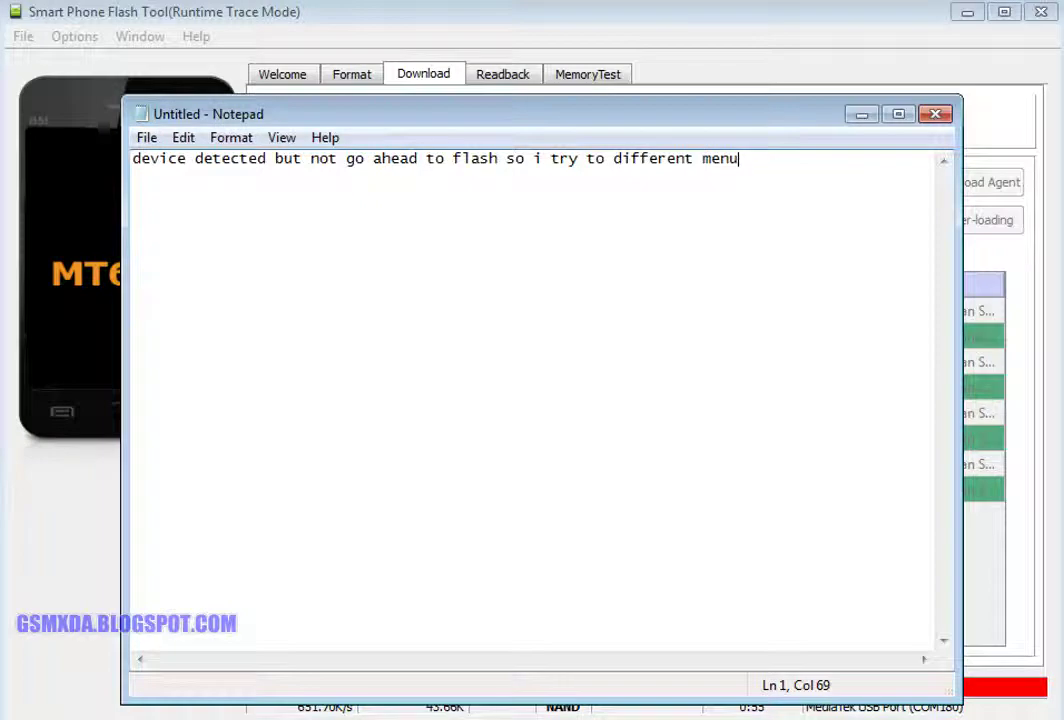
Clear the note, then return to Smart Phone Flash Tool and stop the running download
key(ctrl+a)
key(BackSpace)
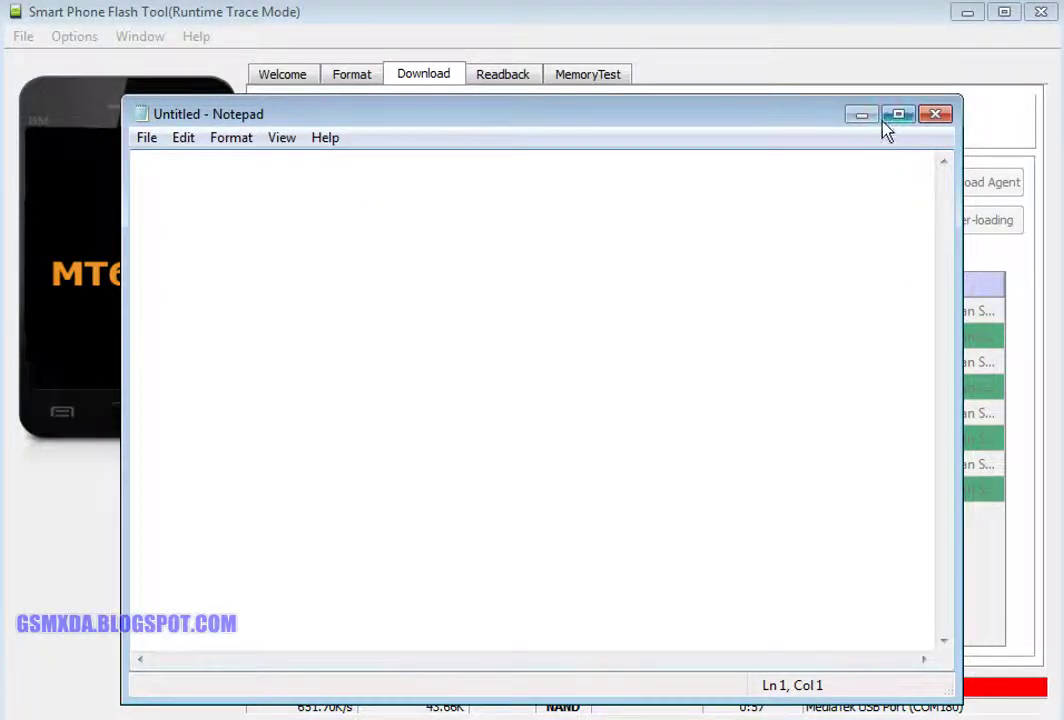
key(alt+Tab)
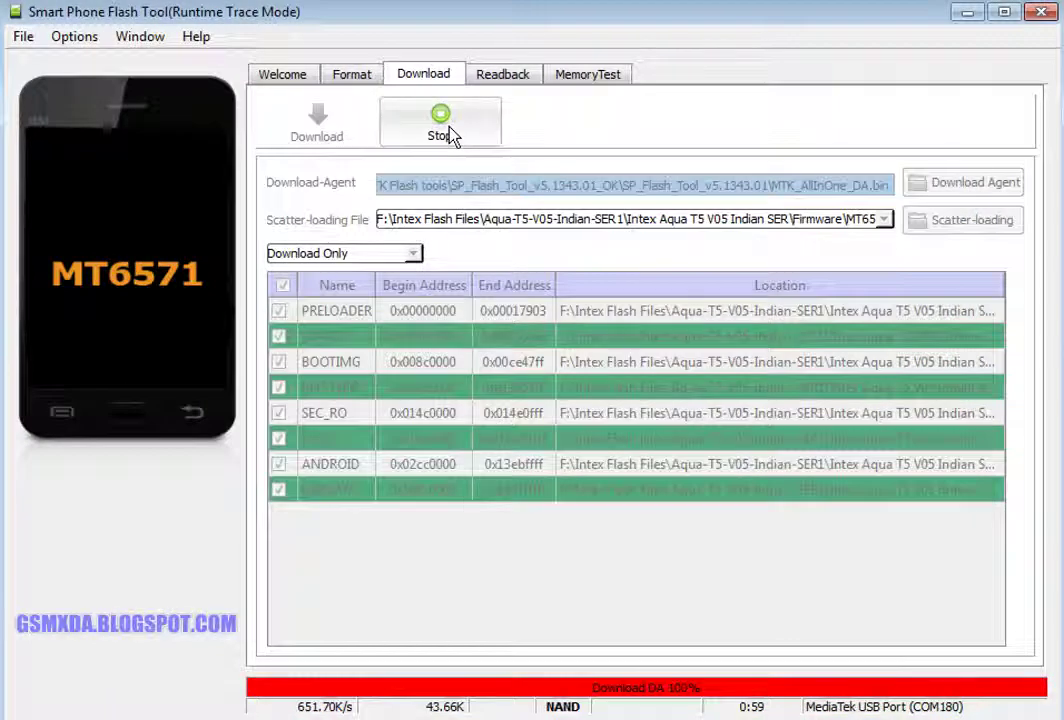
Clear the pinout settings and the detection log in Volcano Tool
key(alt+Tab)
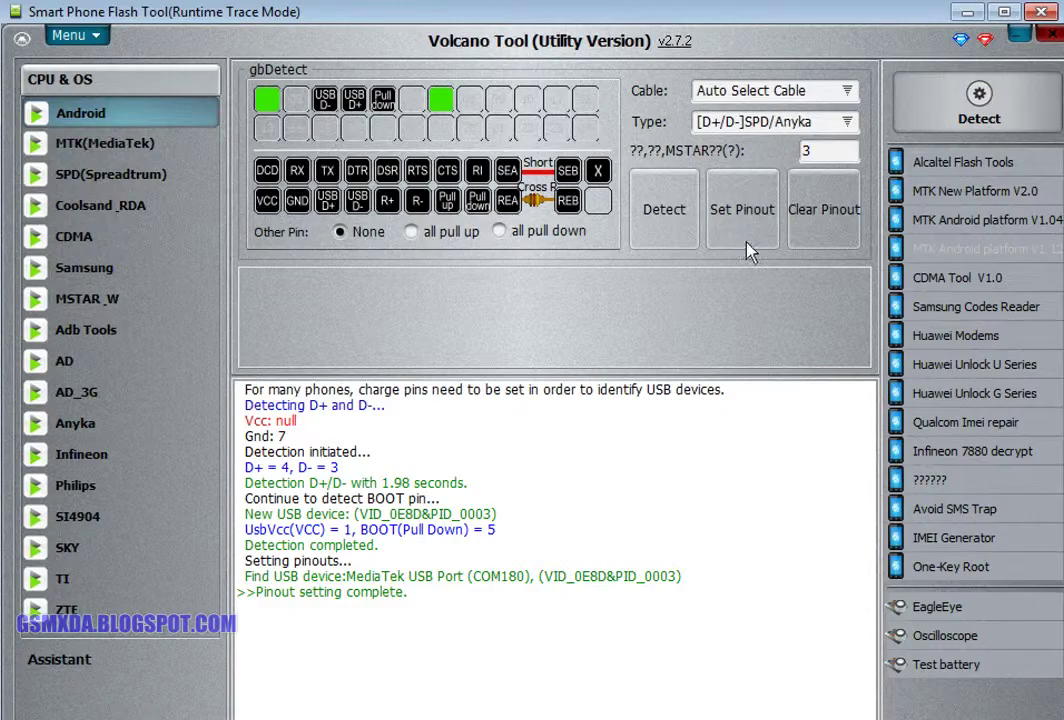
click(825, 210)
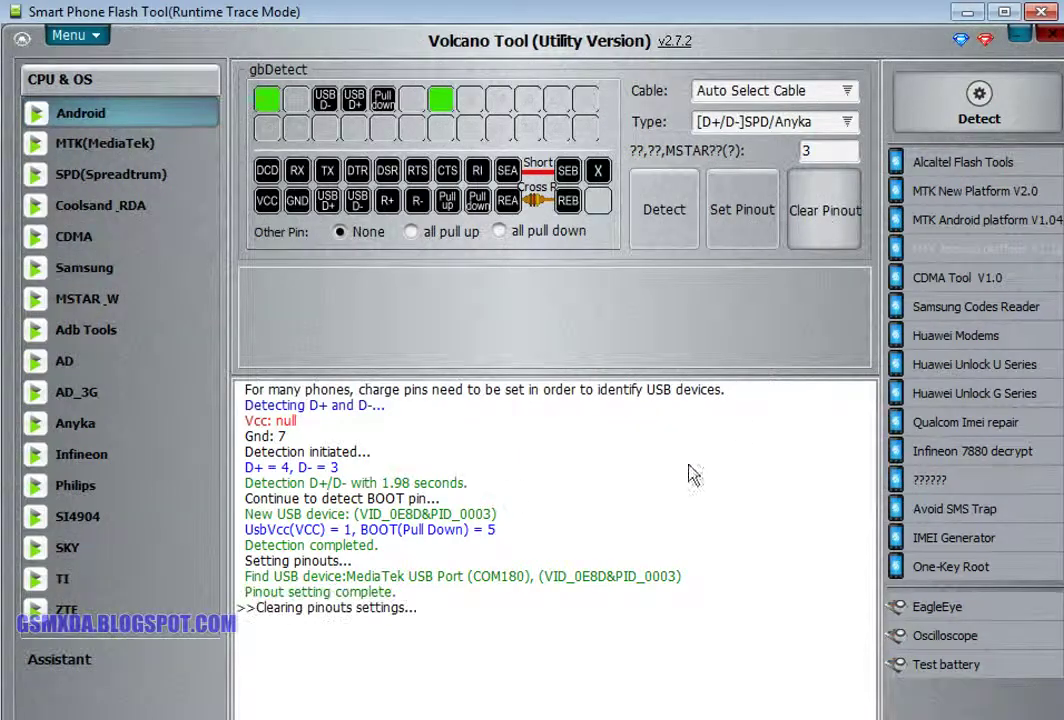
right_click(623, 486)
click(683, 594)
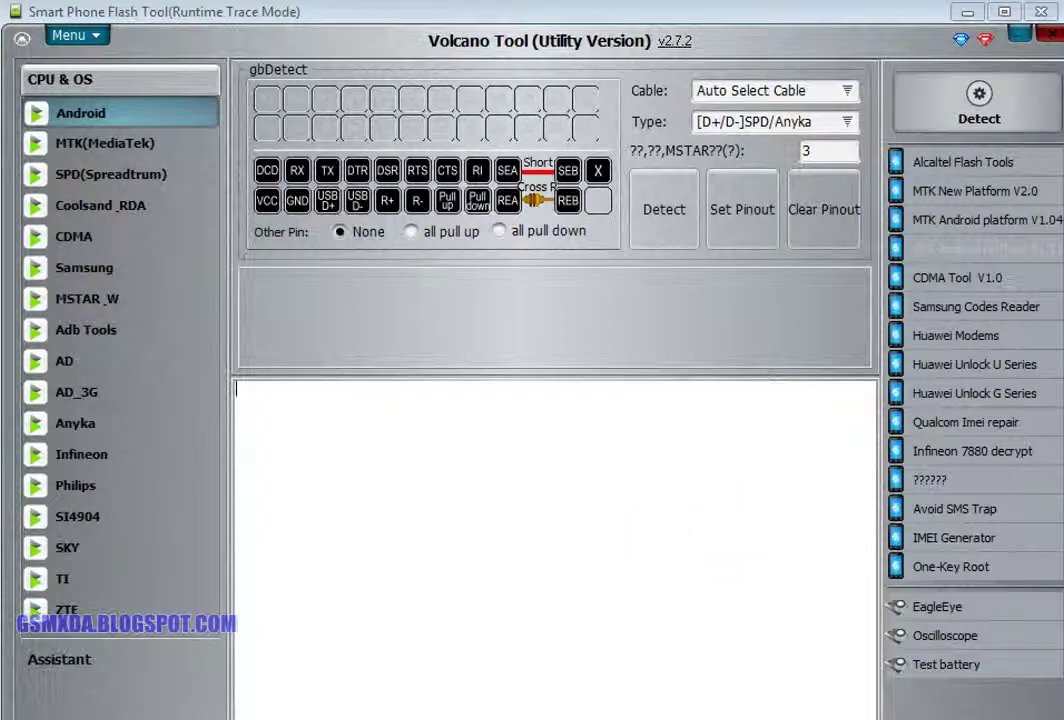
Switch to Smart Phone Flash Tool and set the download mode to Firmware Upgrade
key(alt+Tab)
click(300, 253)
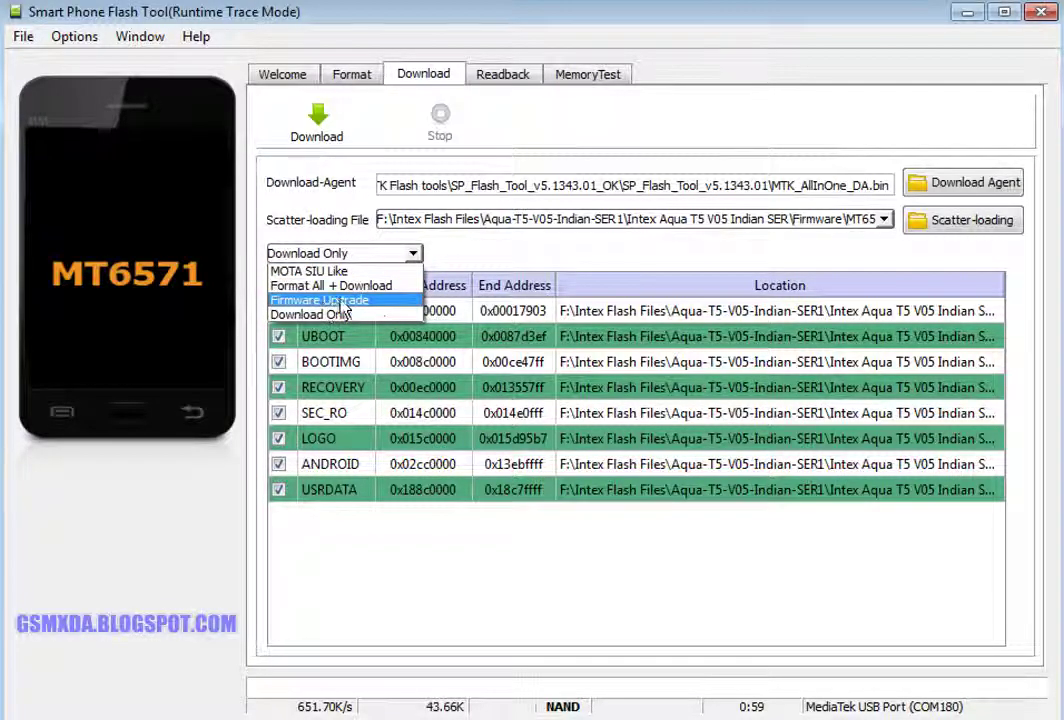
click(350, 300)
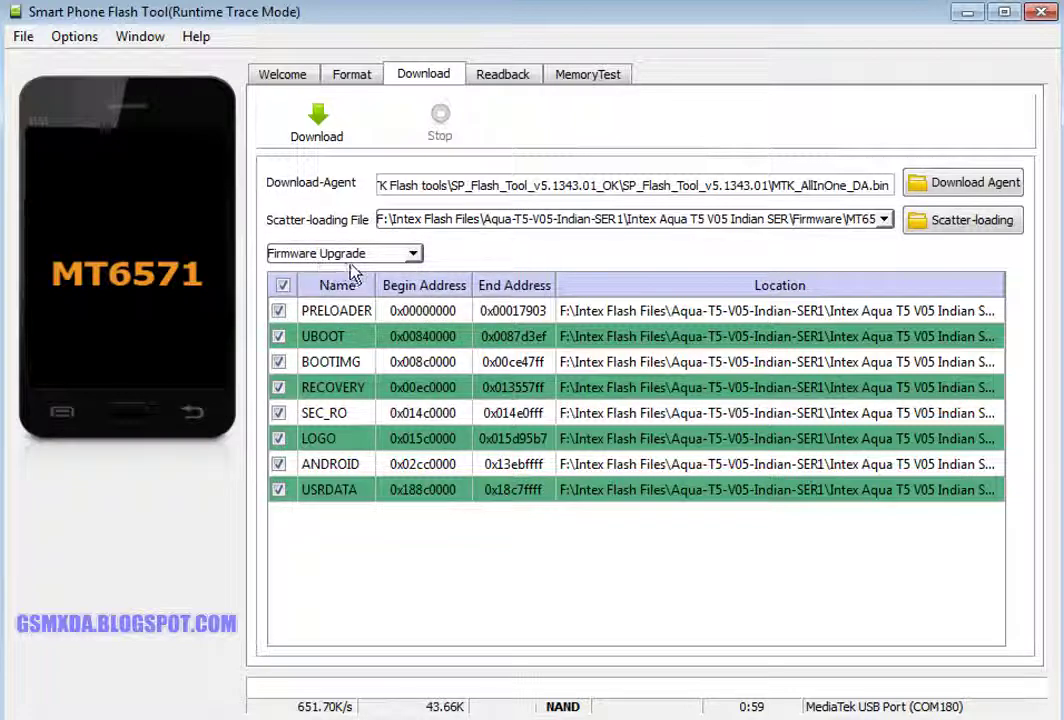
Start the Firmware Upgrade download, then switch to Volcano Tool to detect the phone's pinout and apply it
click(316, 120)
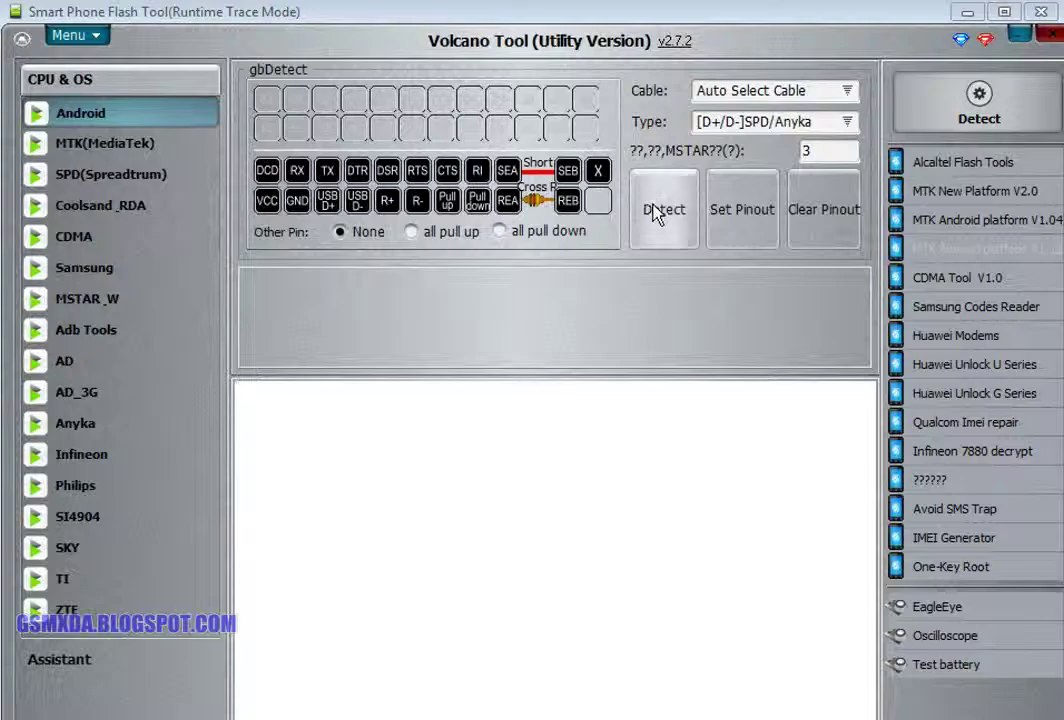
click(655, 209)
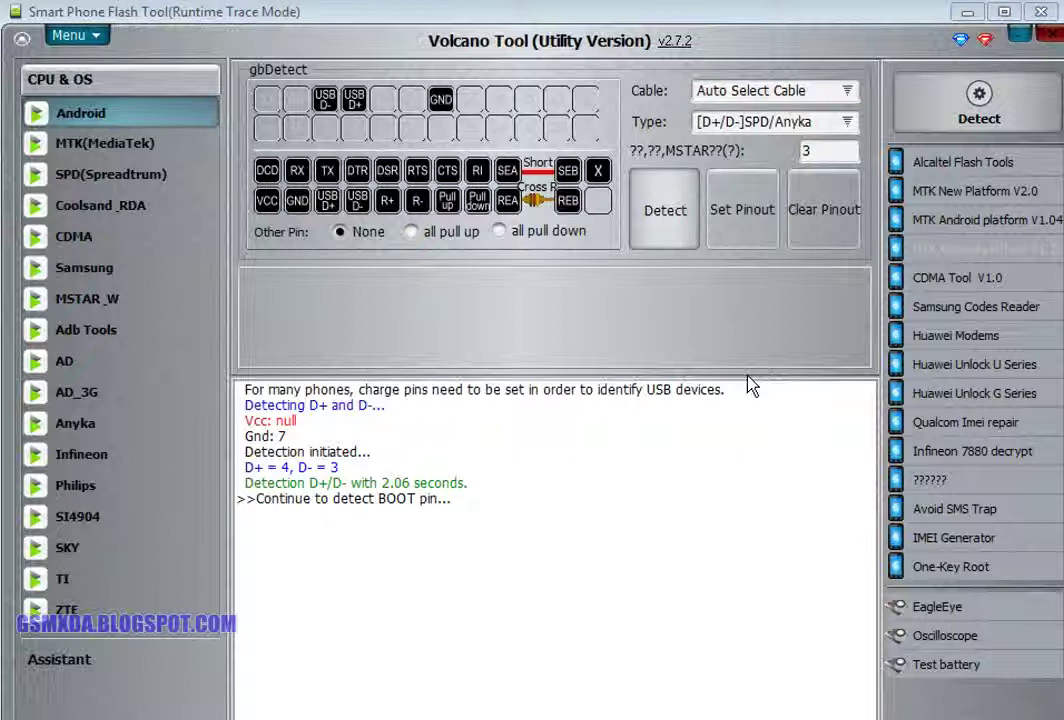
click(746, 224)
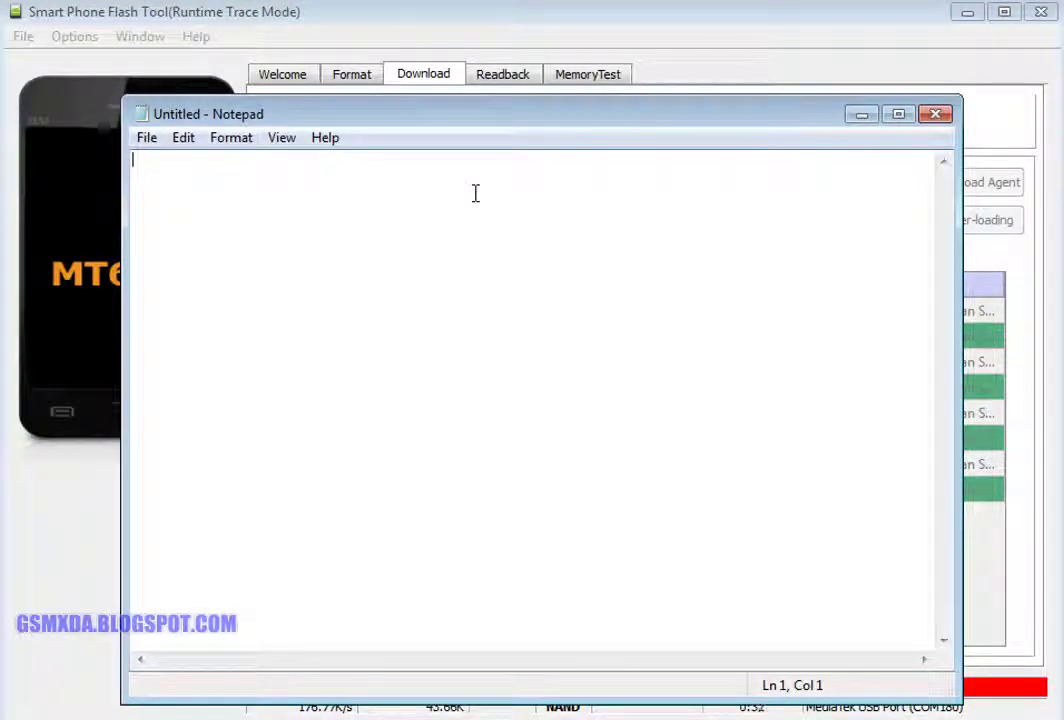
Write "here also not working now i try to flash in miracle box" in the empty Notepad note
text(here also)
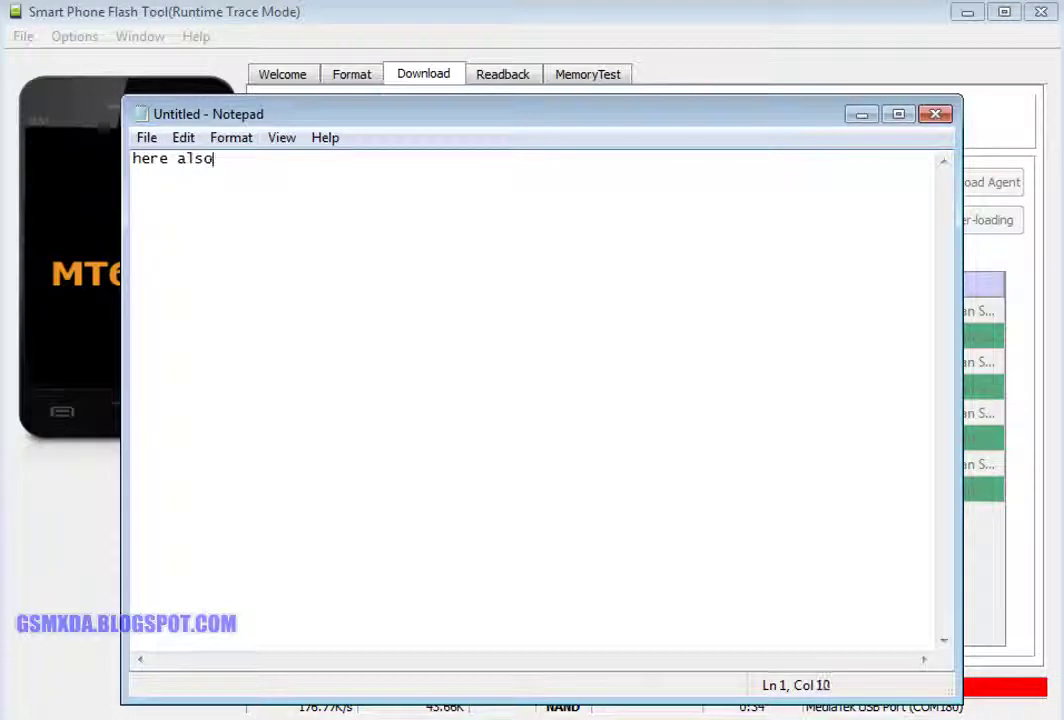
text( not working )
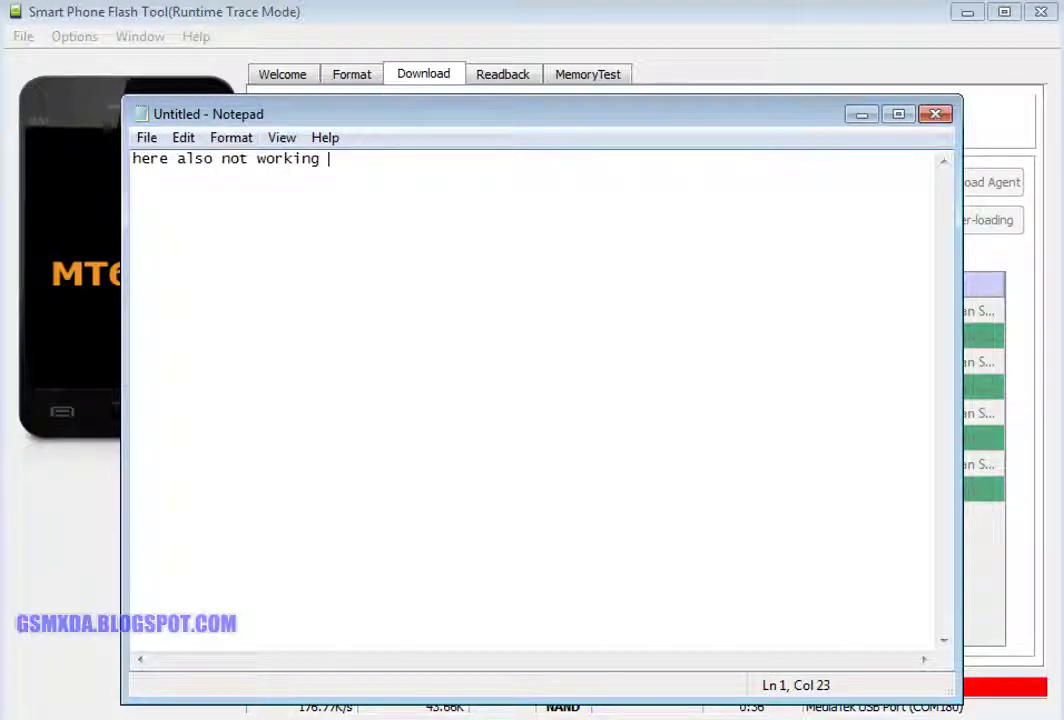
text(now i try i)
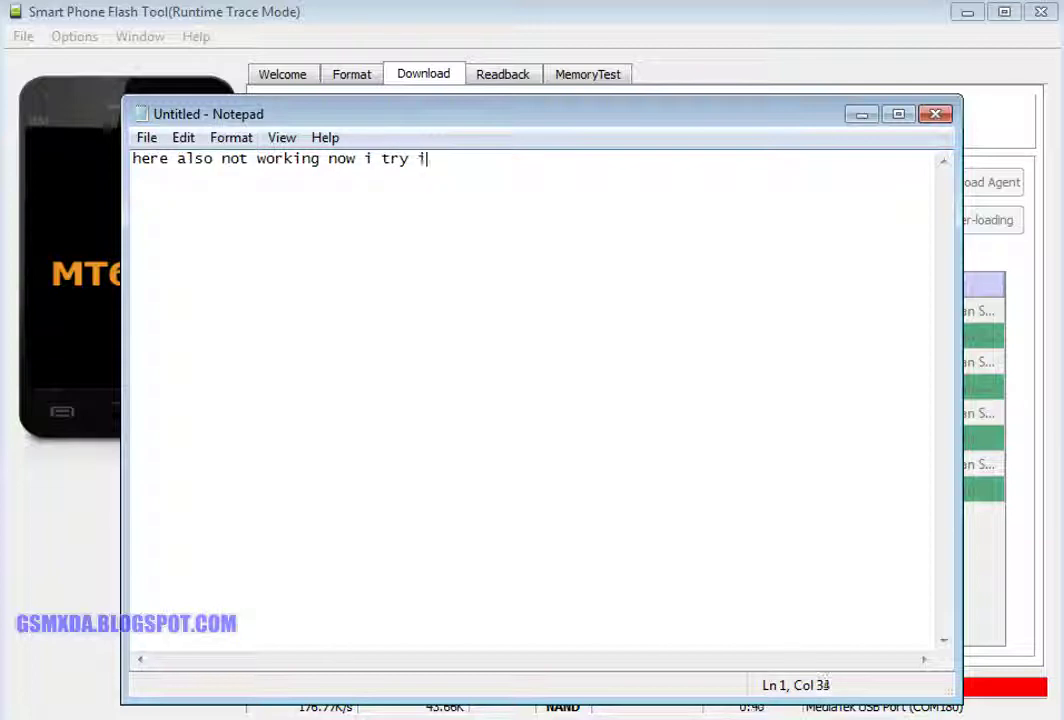
key(BackSpace)
text(to flash )
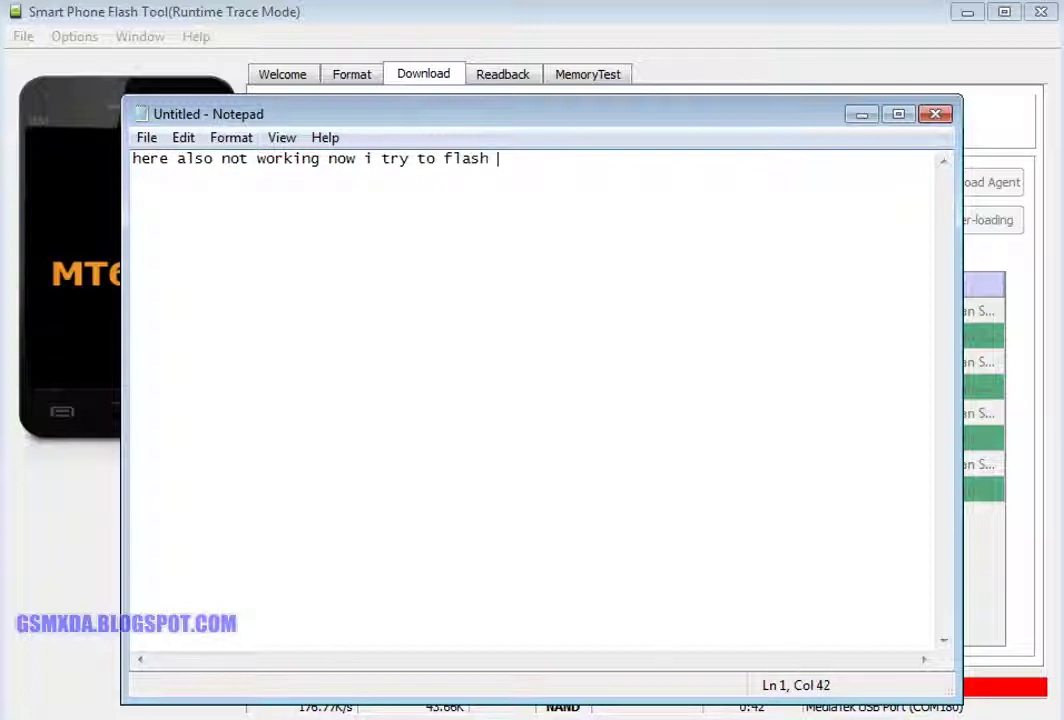
text(in miracle box)
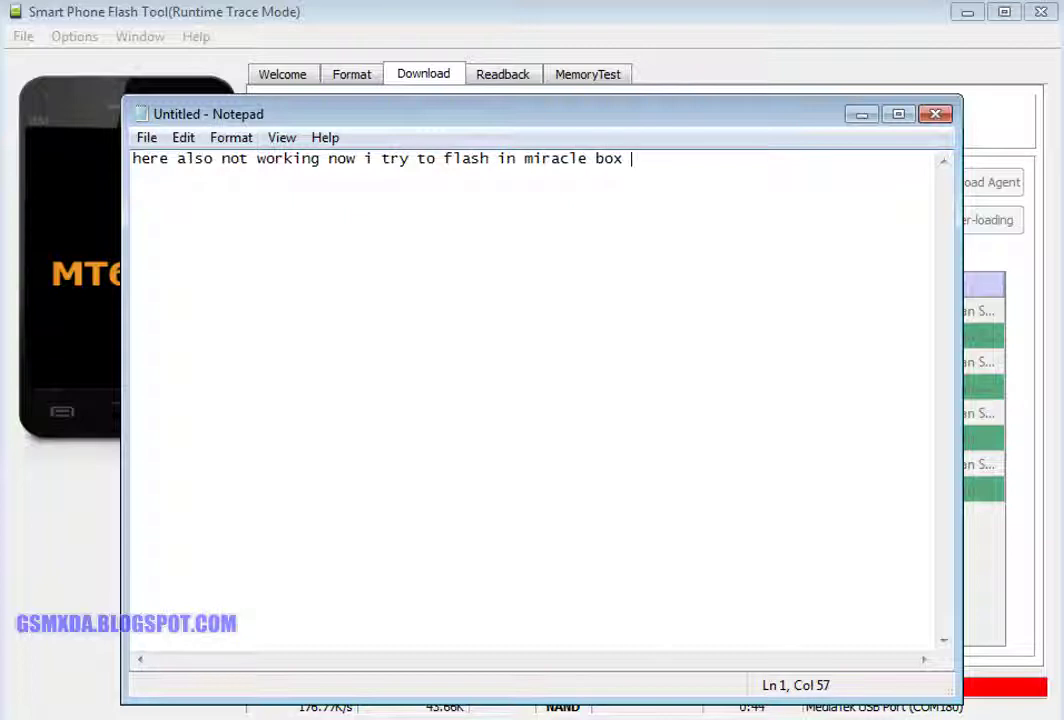
Replace the note's text with "see here", then clear it and minimize Notepad
key(ctrl+a)
key(BackSpace)
text(see here)
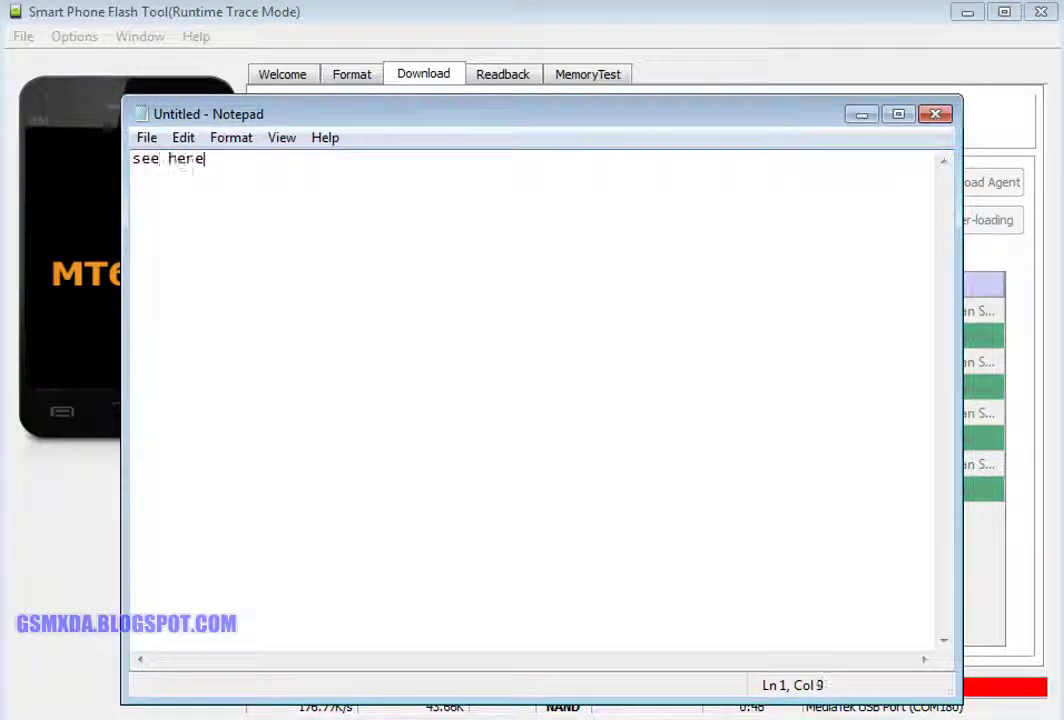
key(ctrl+a)
key(BackSpace)
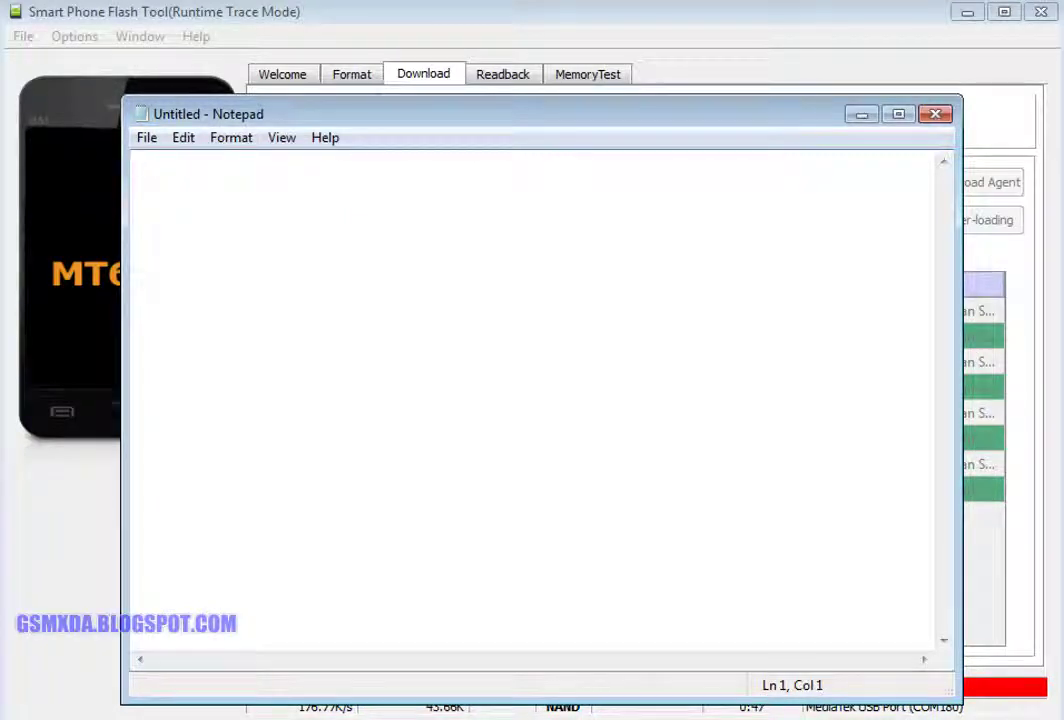
click(862, 115)
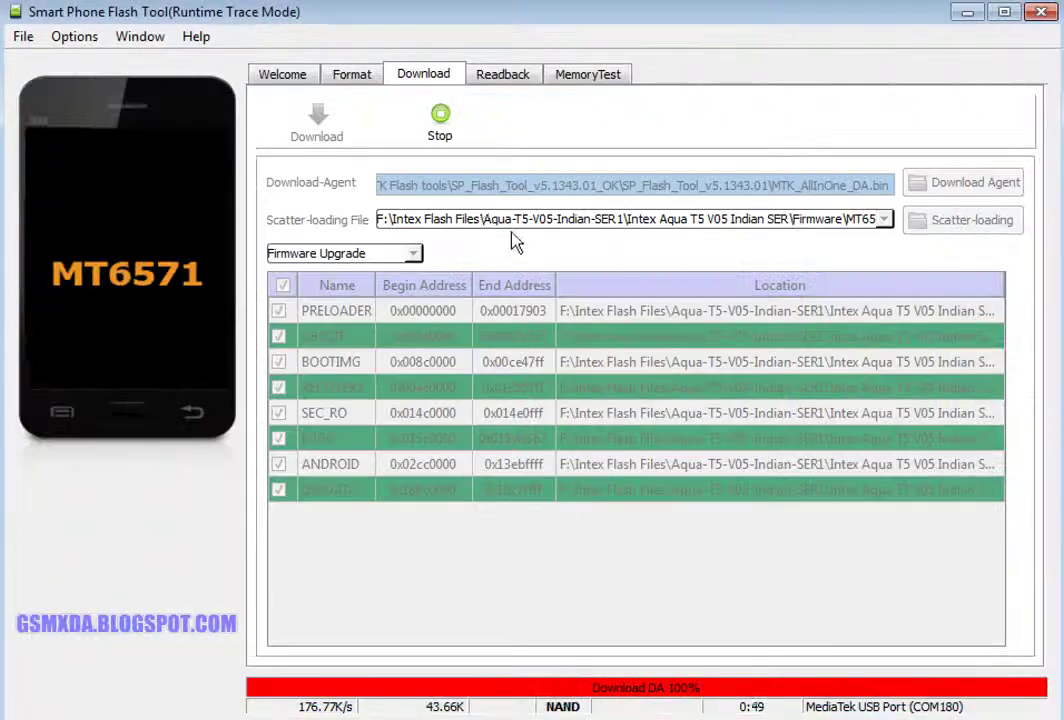
Switch to Volcano Tool and clear the pinout settings
key(alt+Tab)
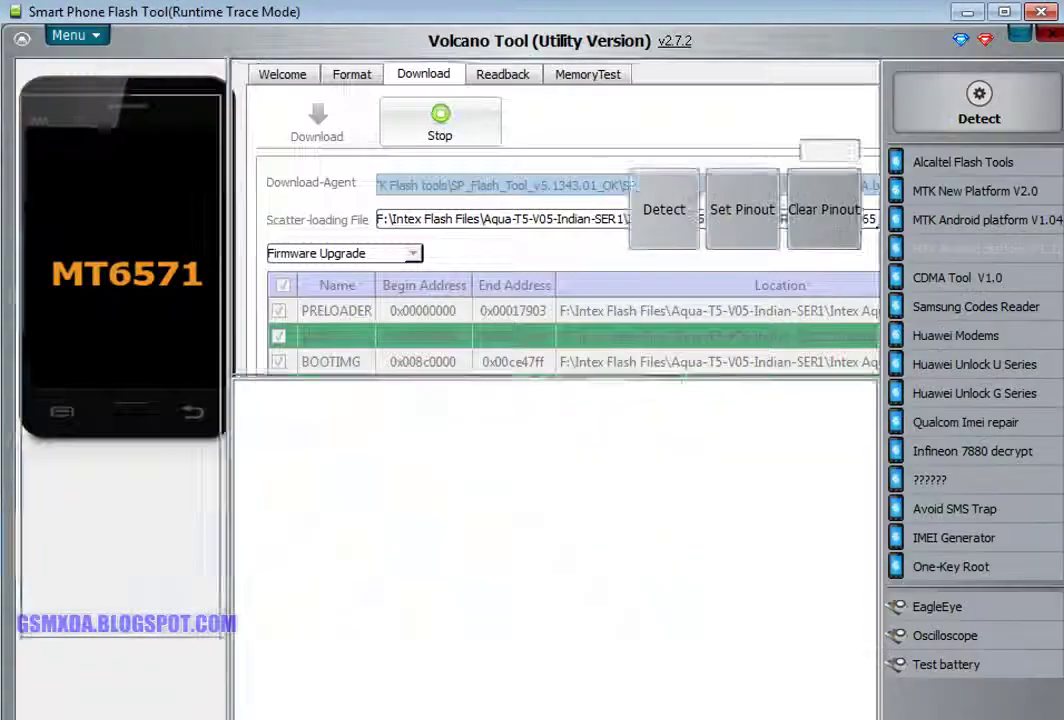
click(820, 232)
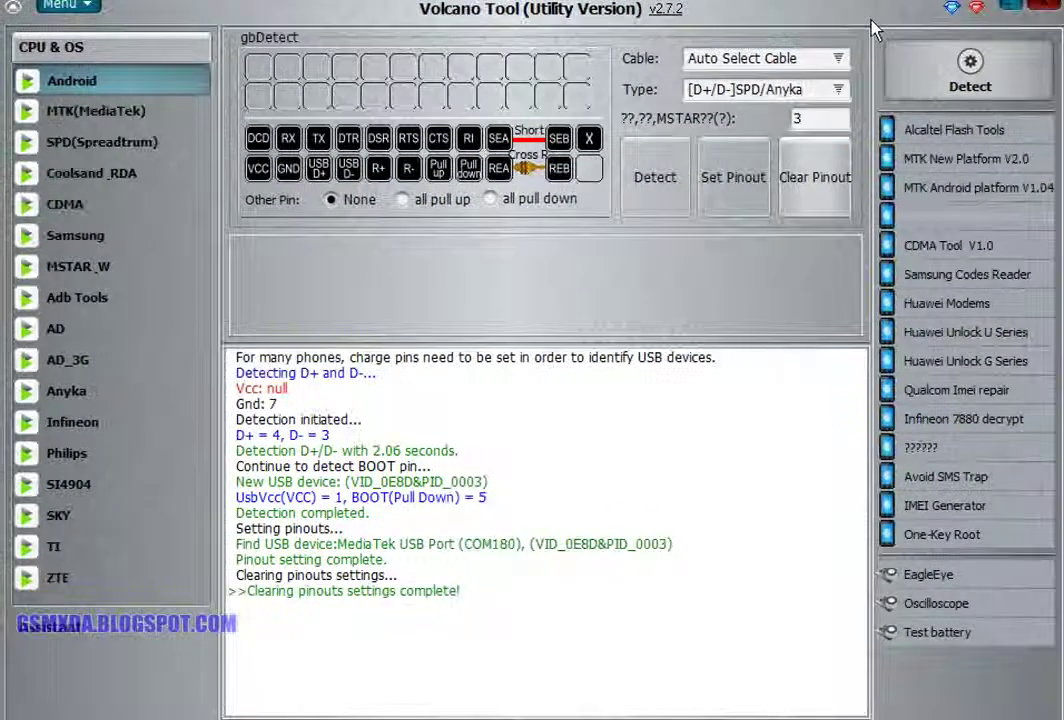
click(1014, 7)
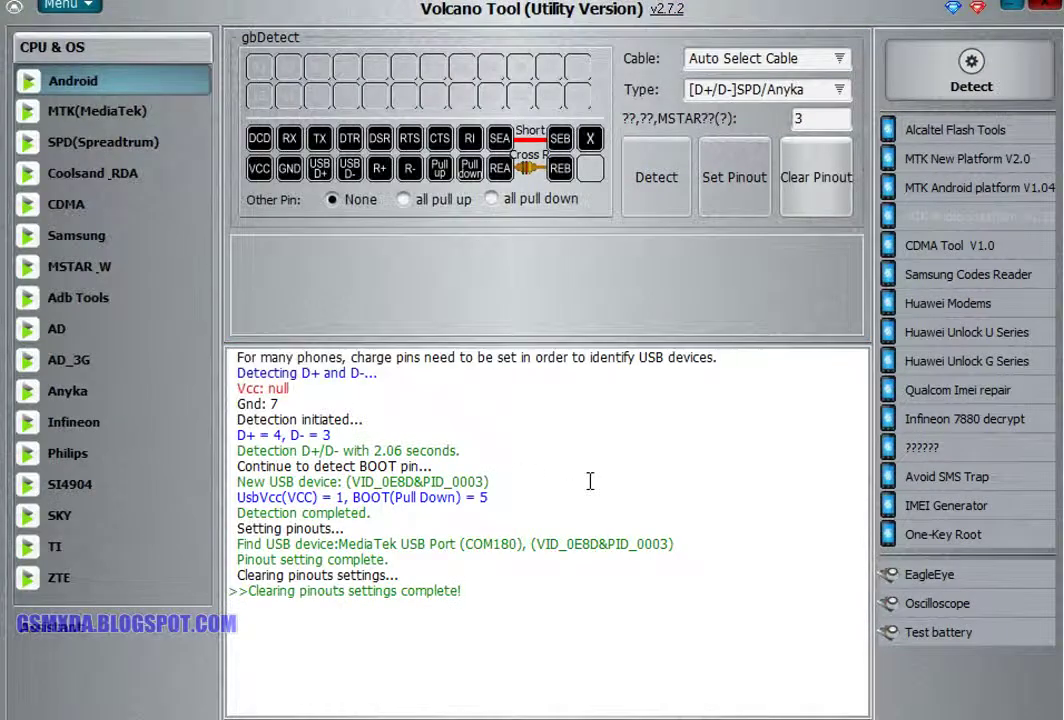
Clear the detection log in Volcano Tool and run the pinout detection with the [D+/D-]SPD/Anyka type
right_click(590, 485)
click(648, 524)
click(665, 188)
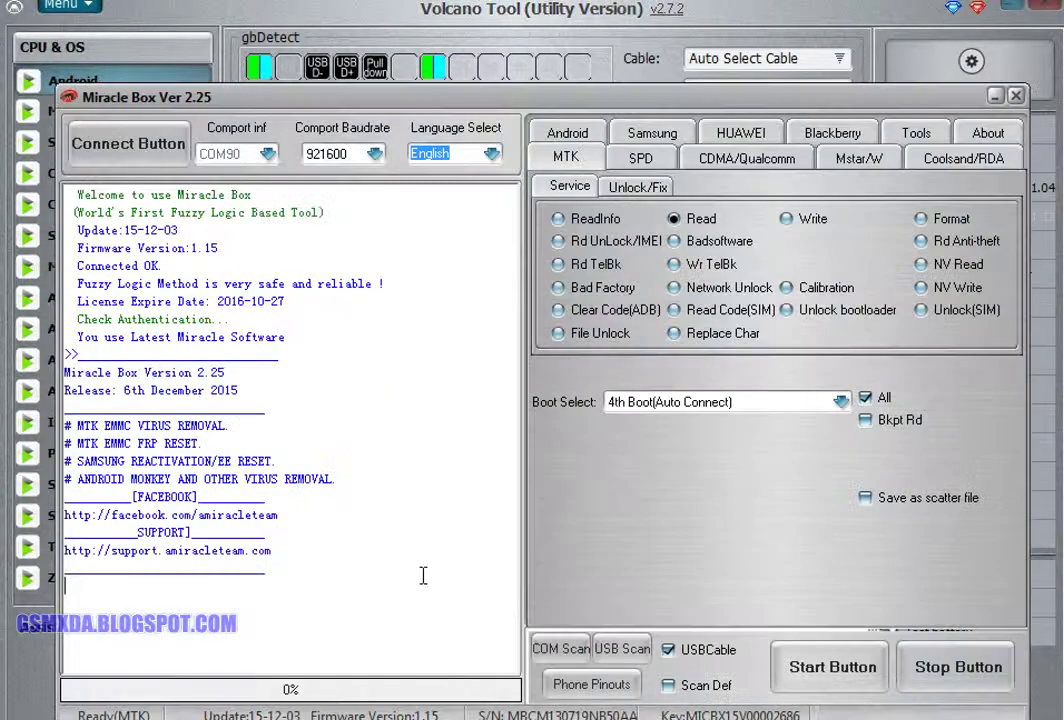
Clear the log in Miracle Box and move its window slightly down
right_click(334, 426)
click(378, 437)
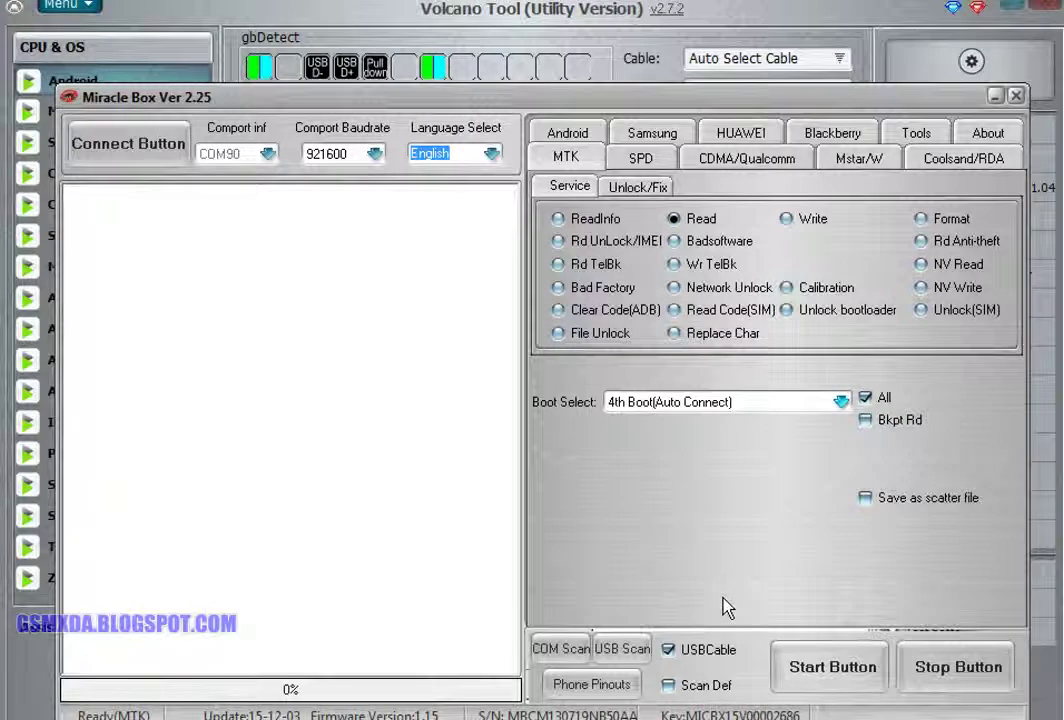
drag(624, 102, 629, 128)
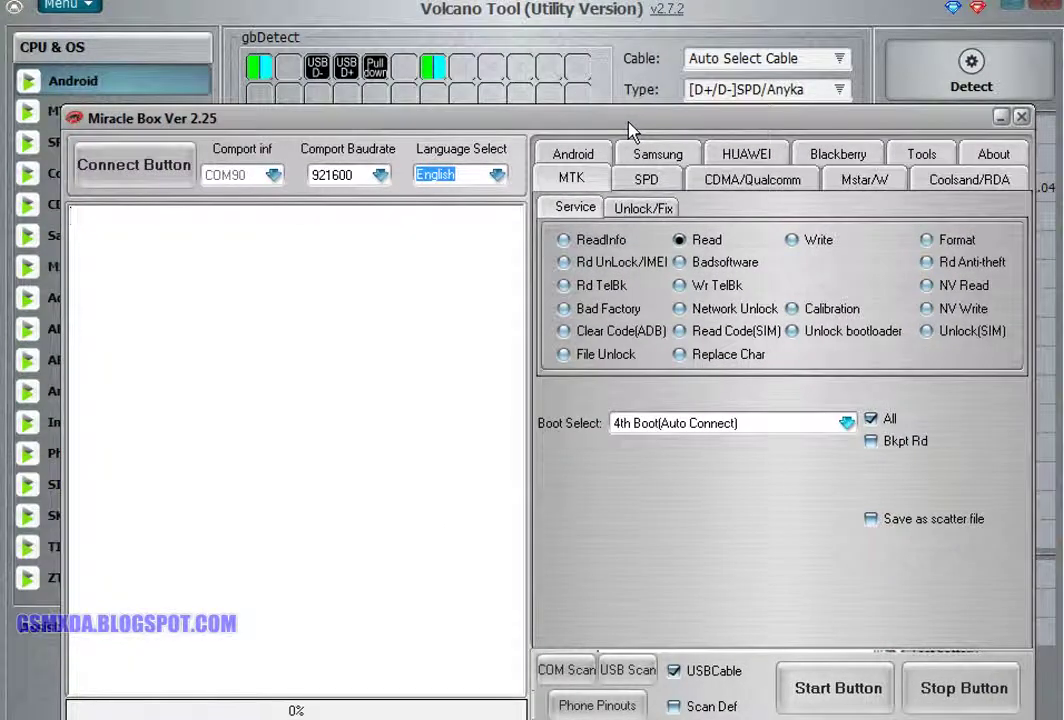
Set the MTK service to Write with the boot option 11th Boot(MT6582 & MT6571/2 NAND)
click(791, 240)
click(846, 423)
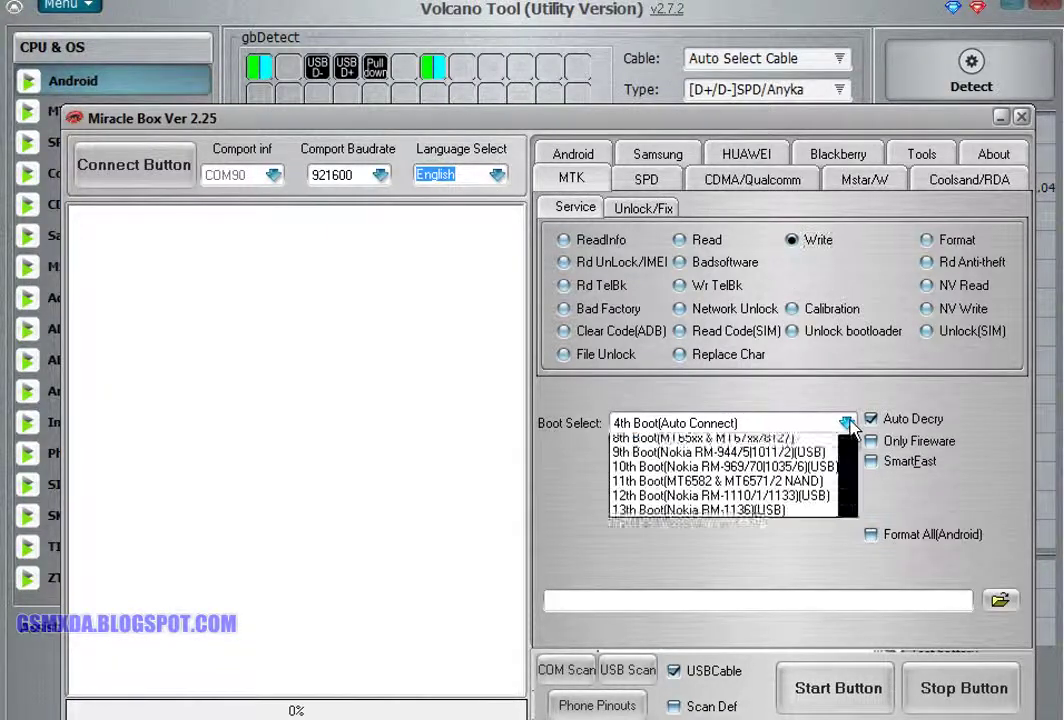
click(748, 544)
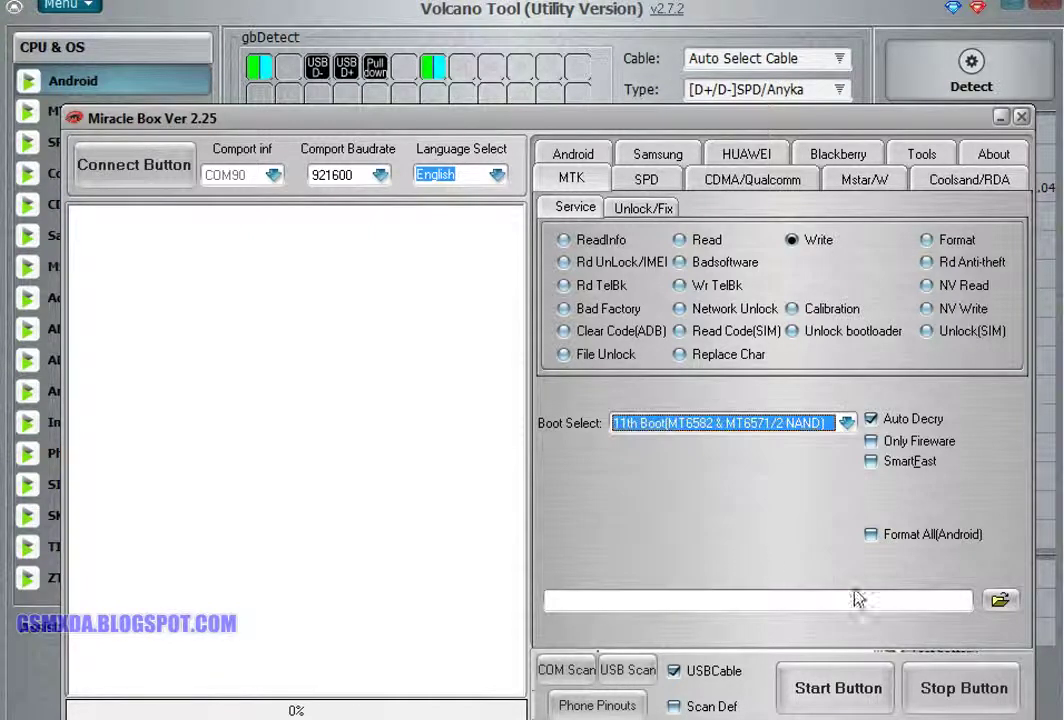
Load MT6571_Android_scatter from the Firmware folder of Intex Aqua T5 V05 Indian SER as the file to write
click(1000, 599)
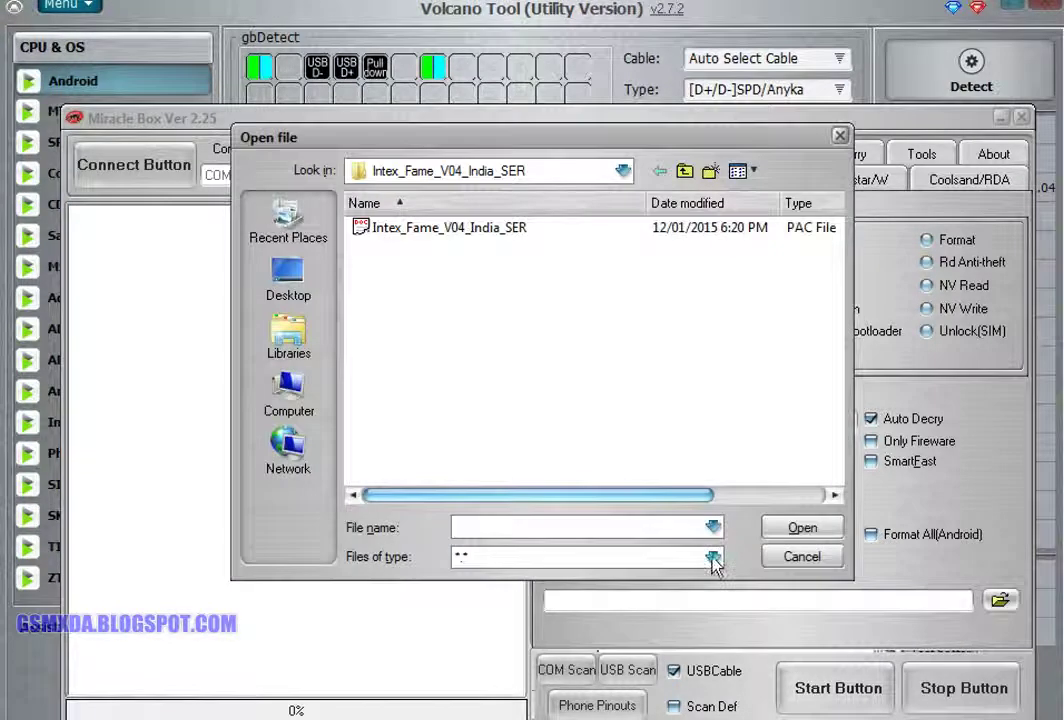
key(ctrl+v)
click(799, 532)
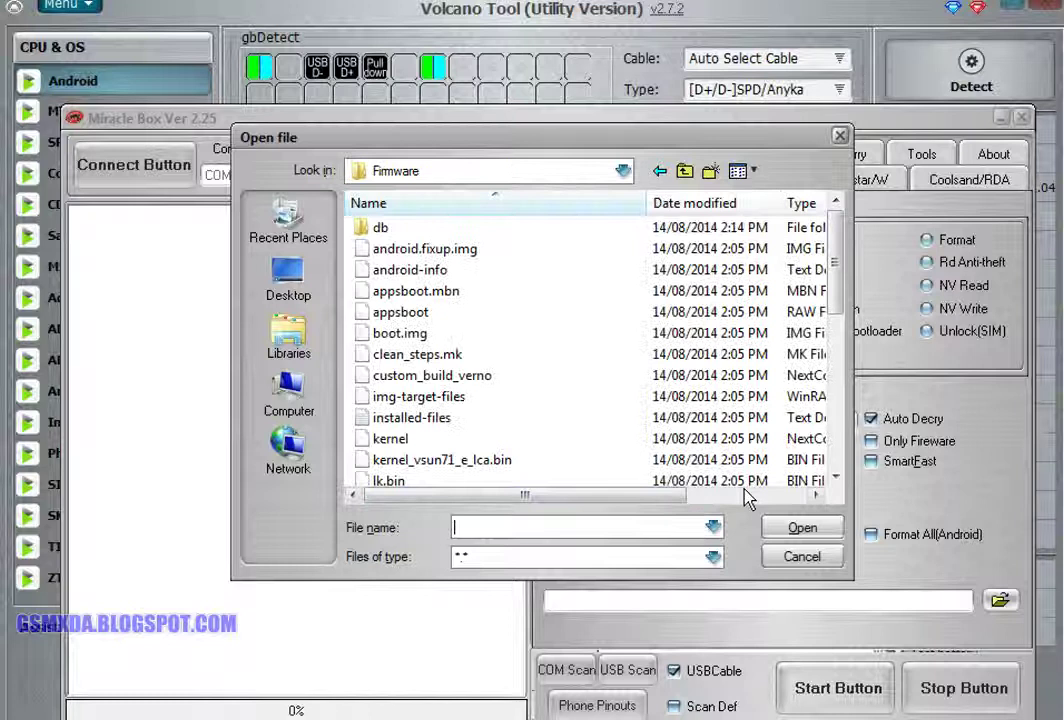
drag(840, 293, 840, 355)
click(509, 388)
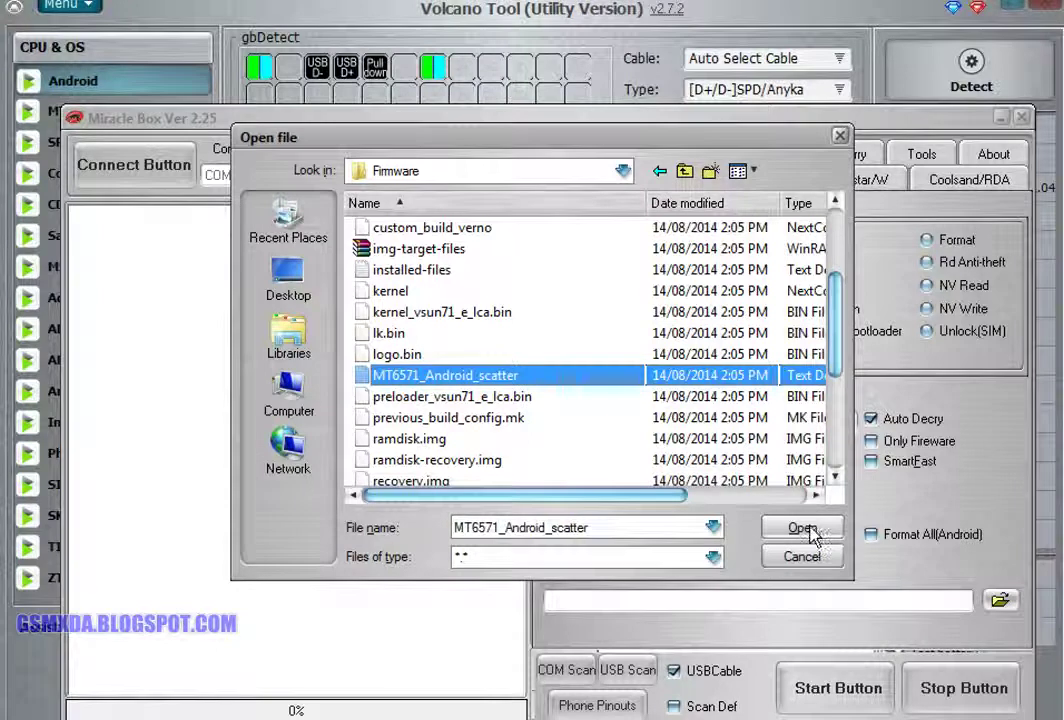
click(686, 172)
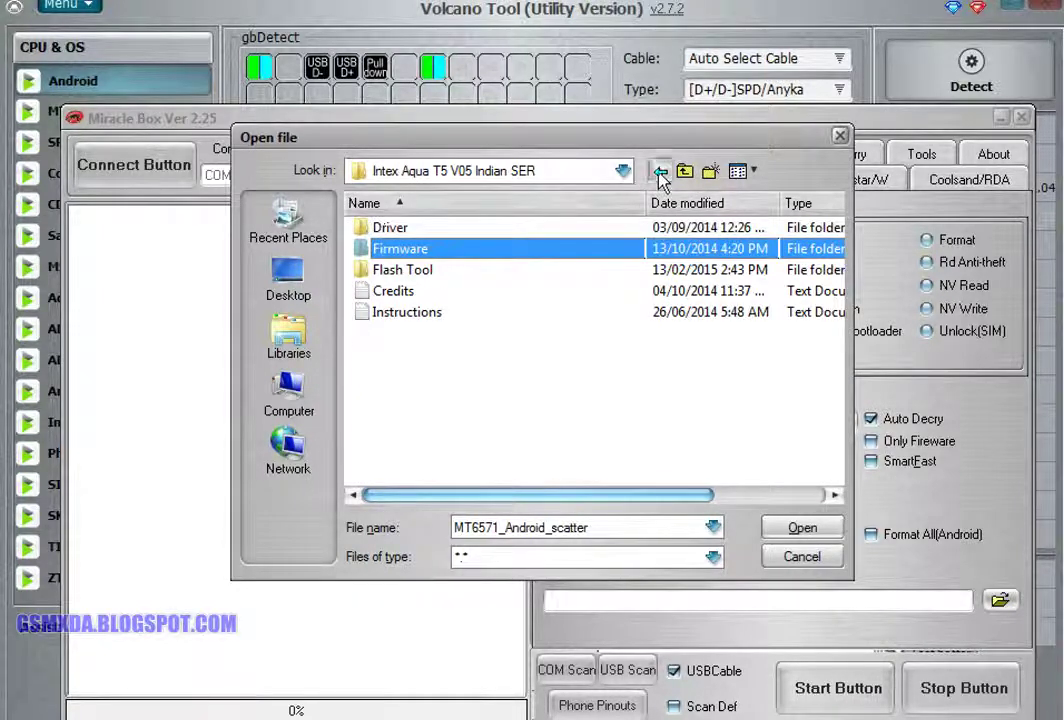
click(660, 171)
click(803, 530)
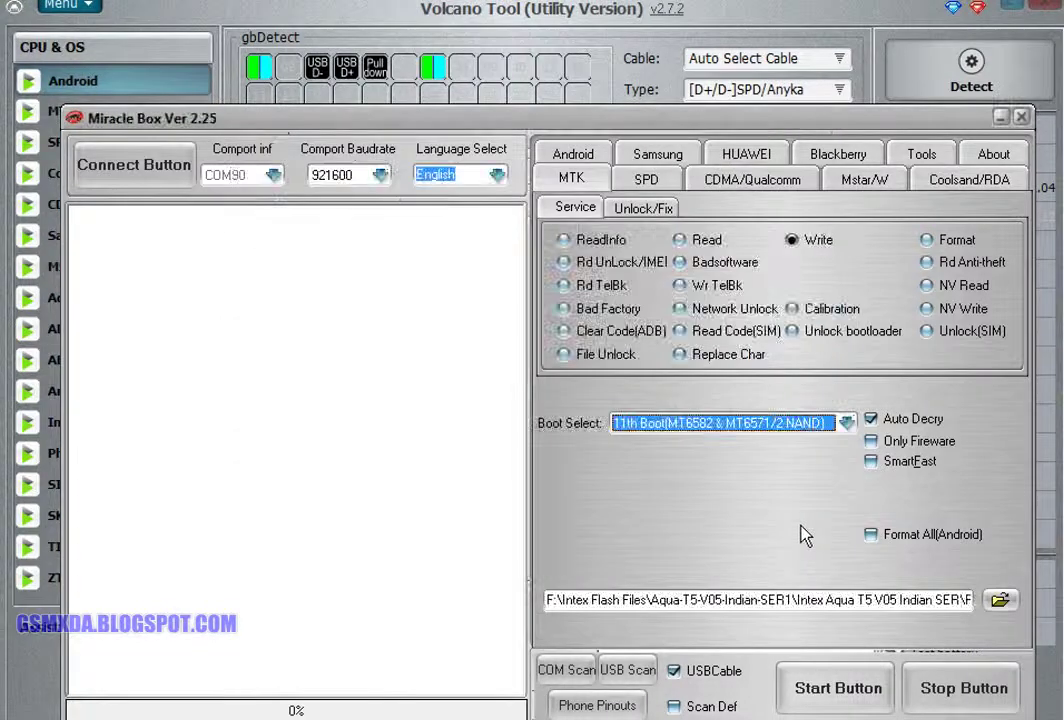
Start the write operation in Miracle Box, then apply the detected pinout in Volcano Tool
click(847, 692)
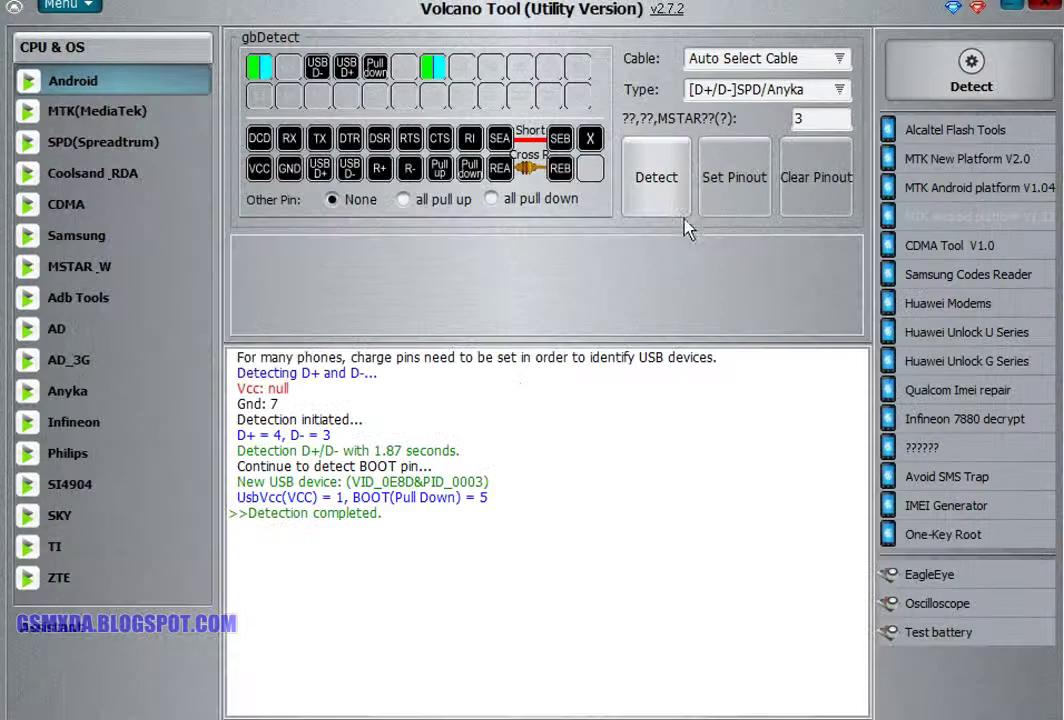
click(715, 180)
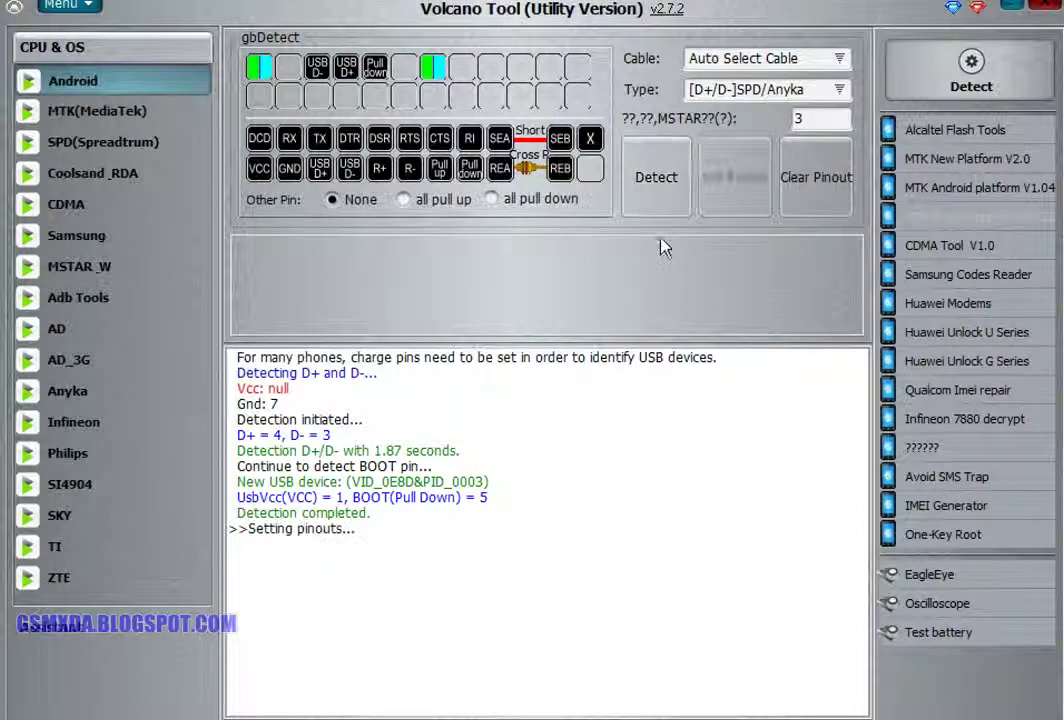
Return to Miracle Box and confirm writing all listed blocks, from preloader to usrdata
key(alt+Tab)
key(alt+Tab)
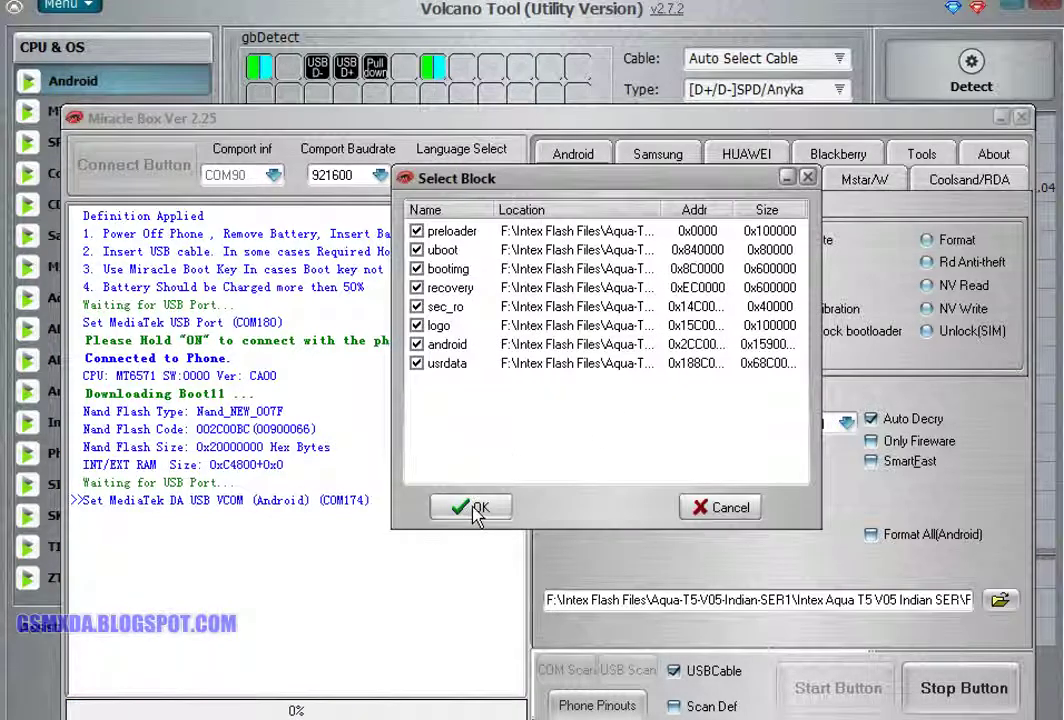
click(474, 508)
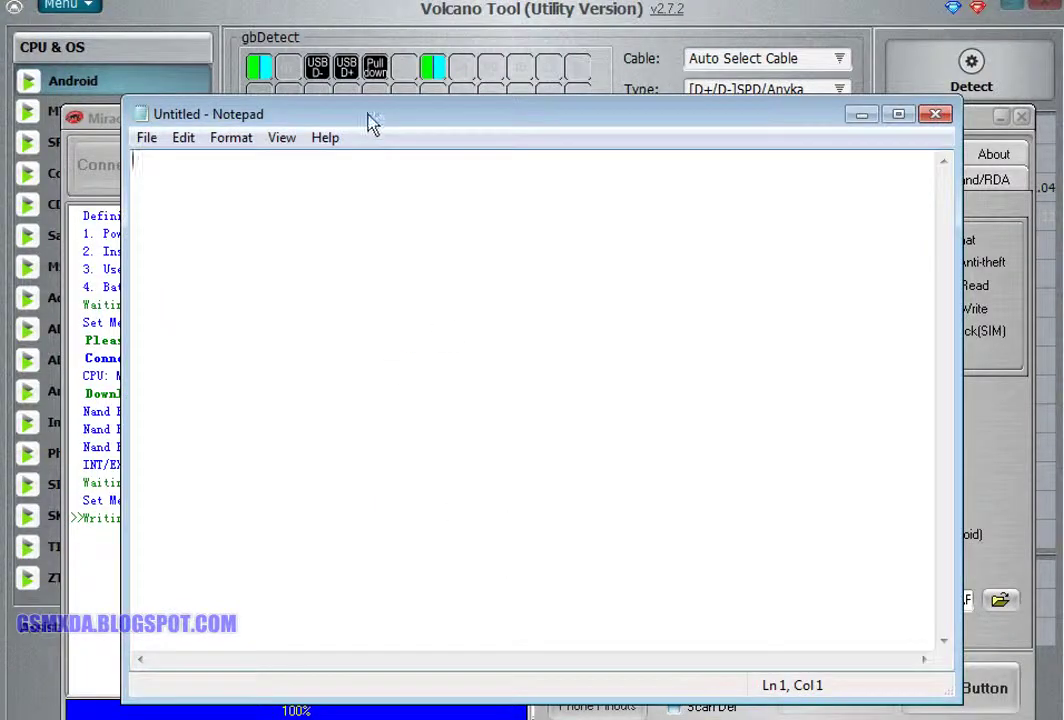
Move the Notepad window aside, write "here flashing start from the many tool change" and clear the note
drag(368, 124, 468, 126)
text('ere flashing s)
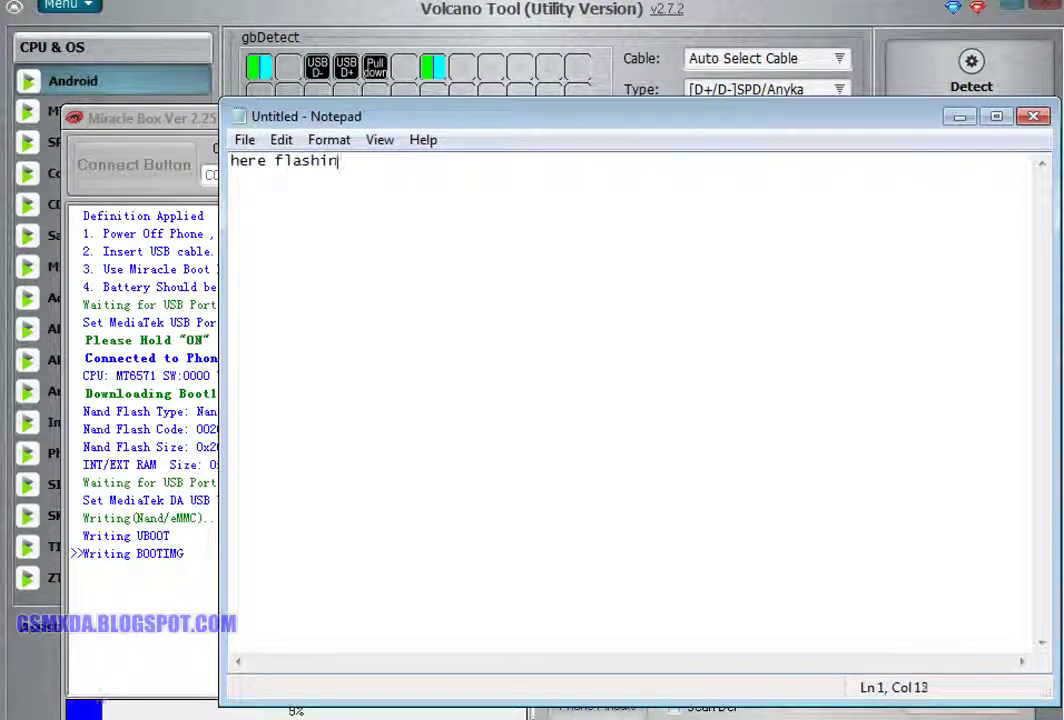
text(tart )
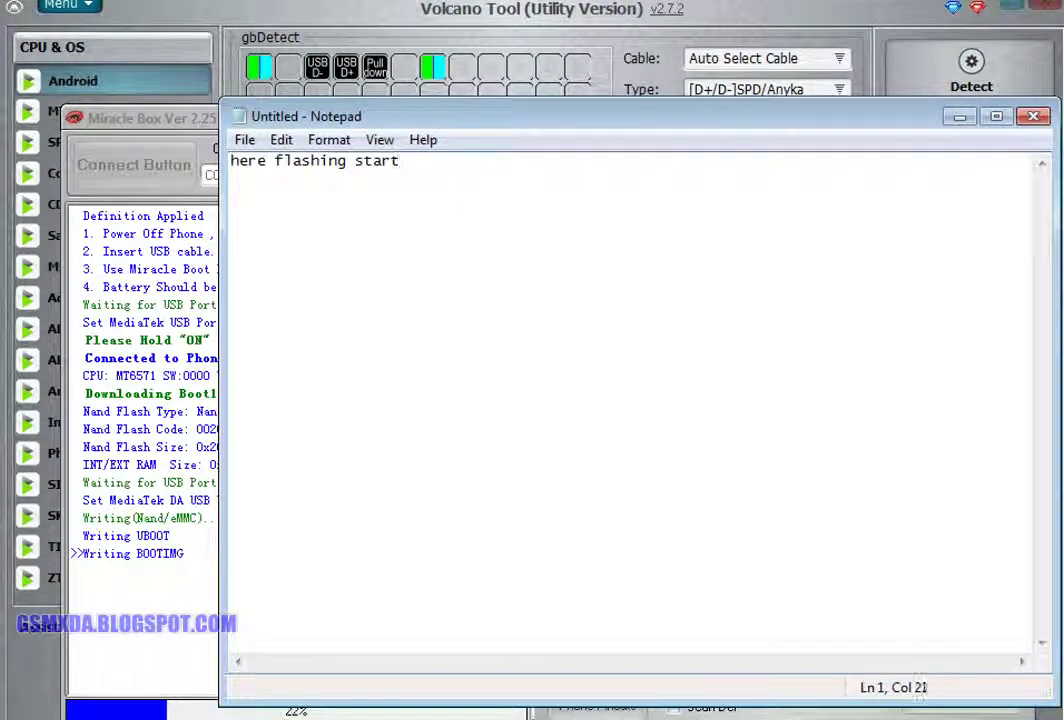
text(from the)
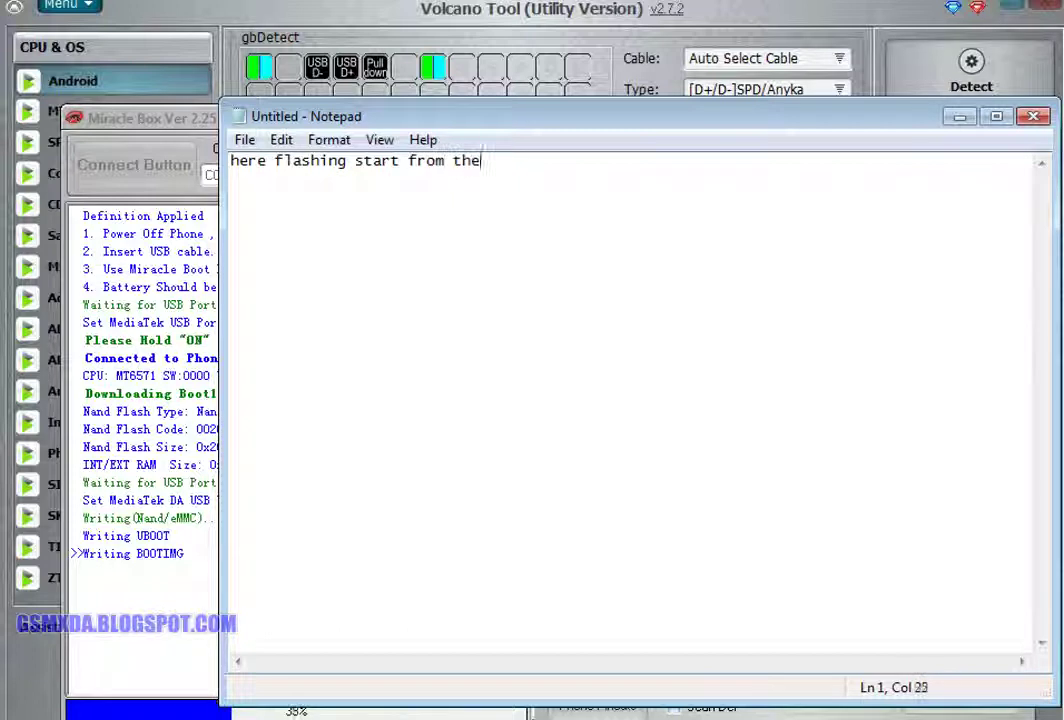
text( many tool )
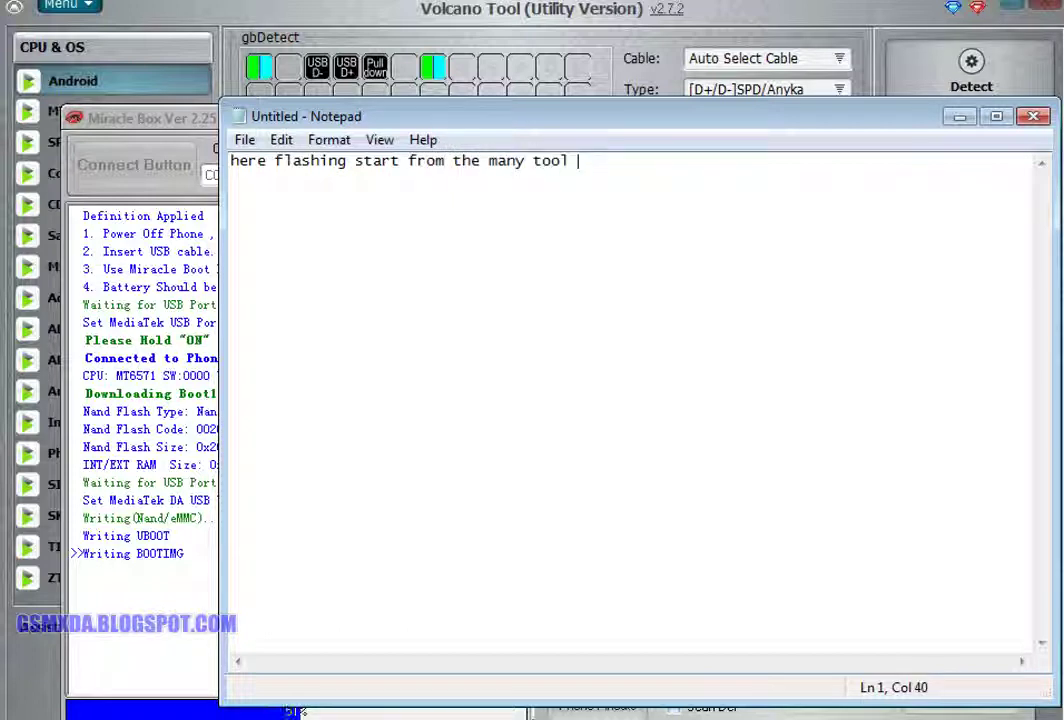
text(change)
key(ctrl+a)
key(BackSpace)
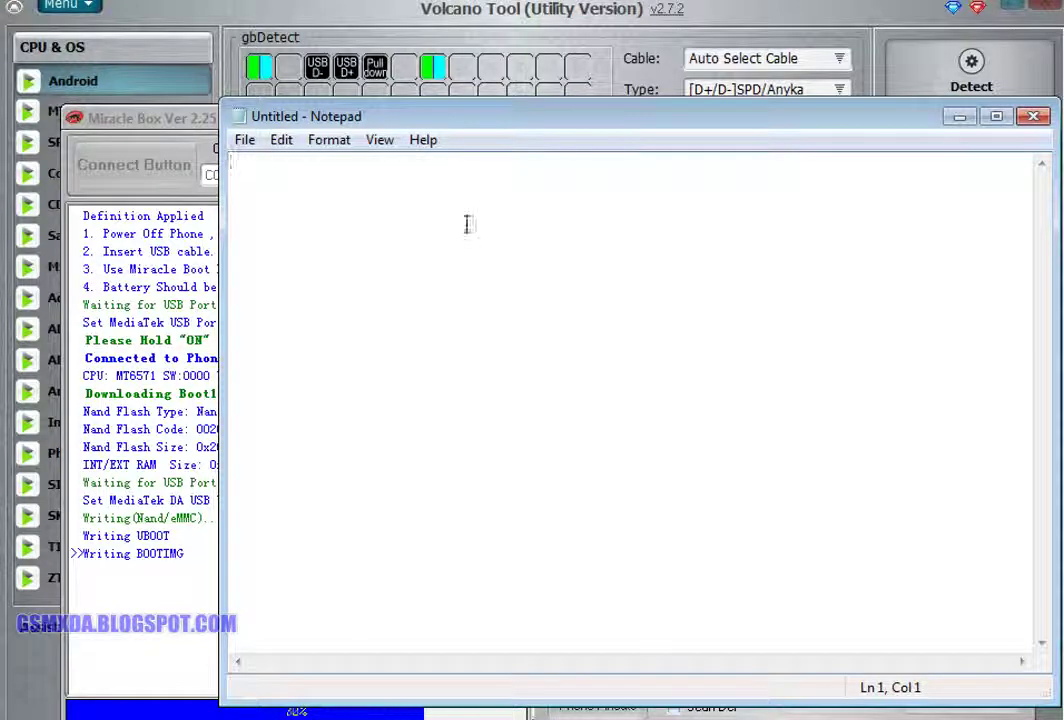
Switch back to Miracle Box and highlight the "Write Done" line in the log
key(alt+Tab)
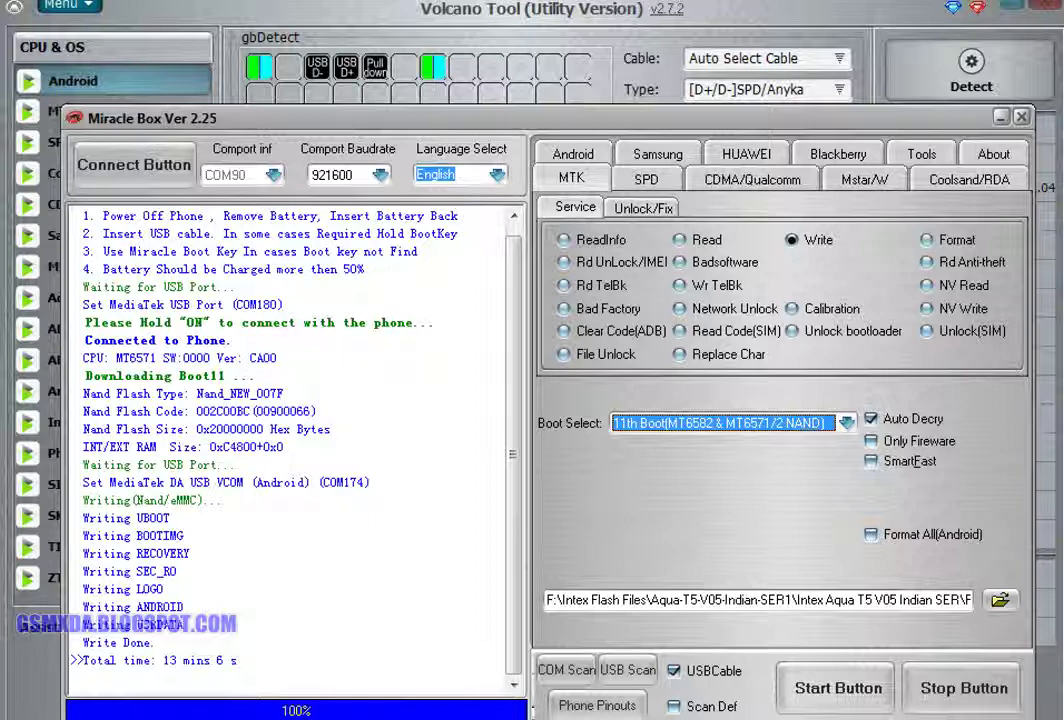
drag(72, 642, 183, 652)
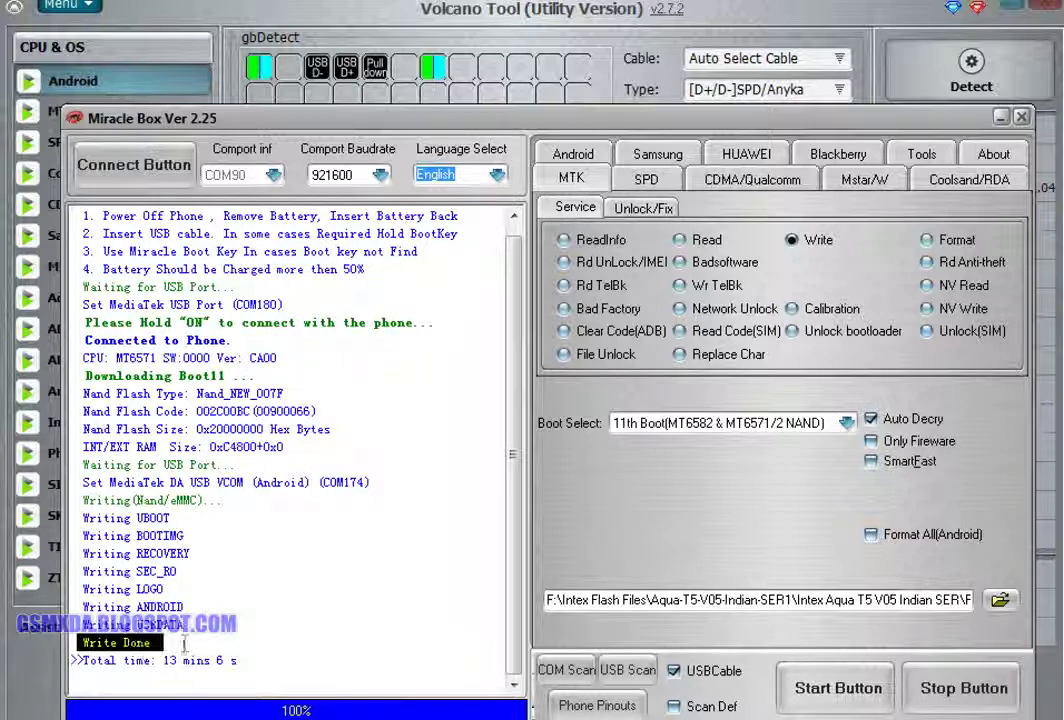
Switch to the empty Notepad window and write "flash done with miracle tool"
click(100, 712)
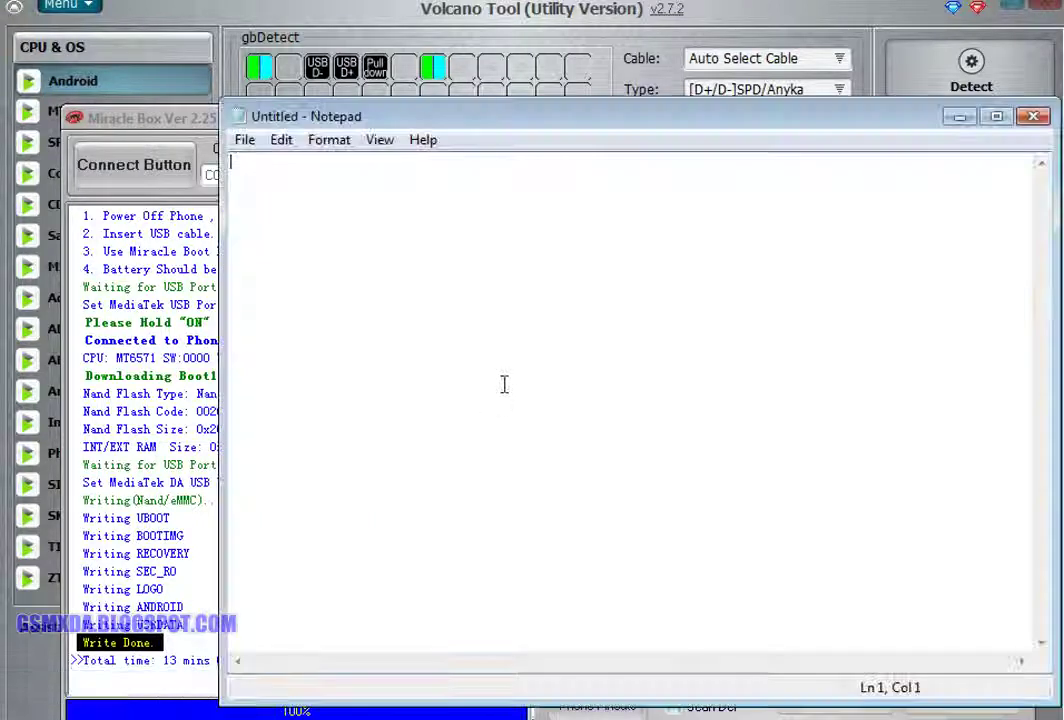
text(fla)
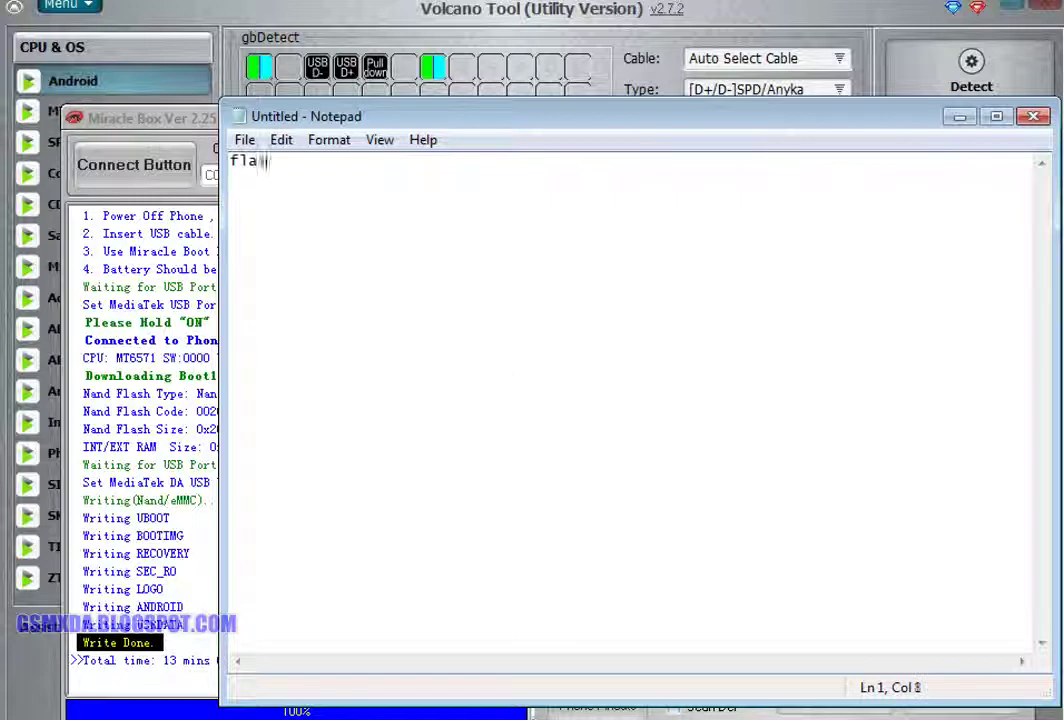
text(sh done wit)
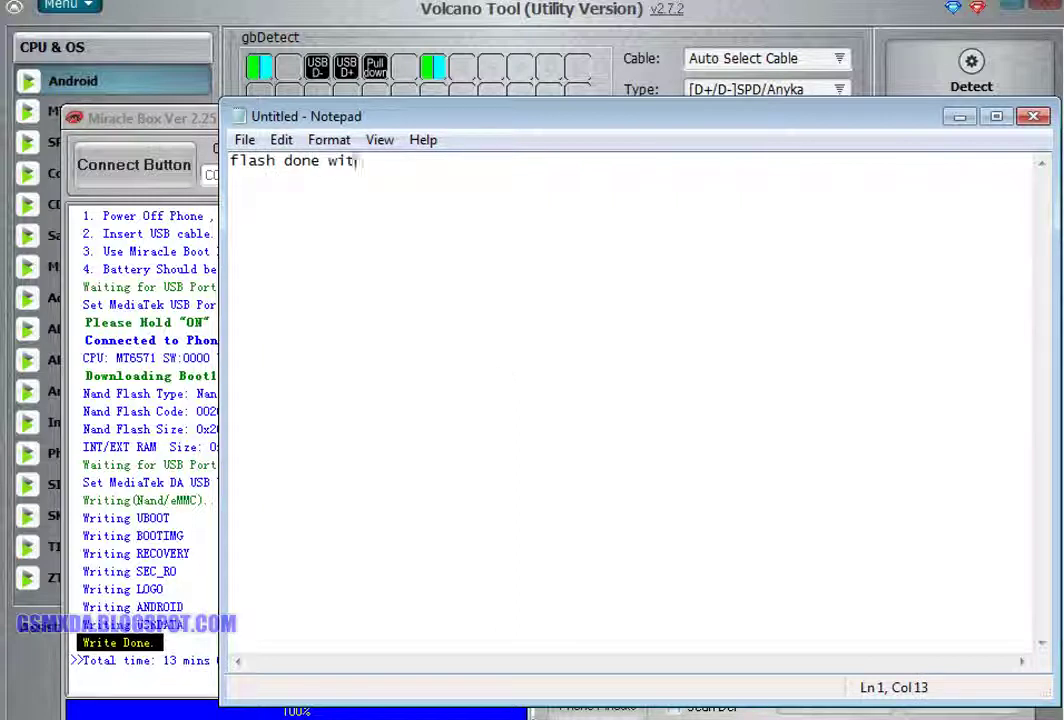
text(h miracle too)
text(l)
Leave a blank line, add "thank you for watching" to the note and select all of its text
key(Return)
key(Return)
text(thank you)
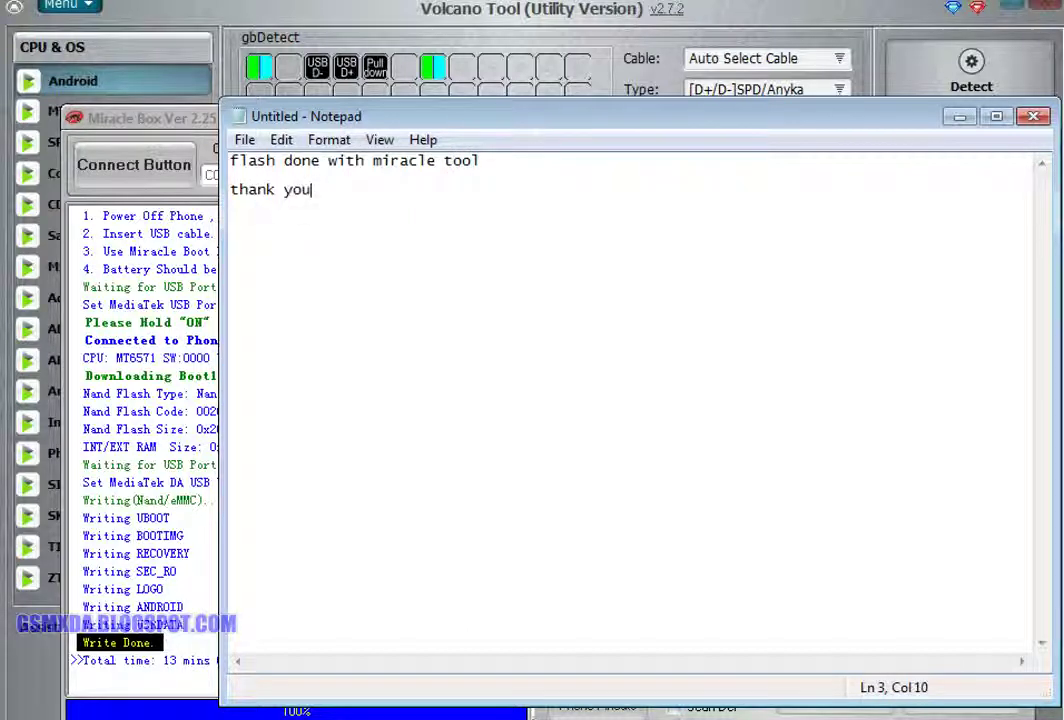
text( for wa)
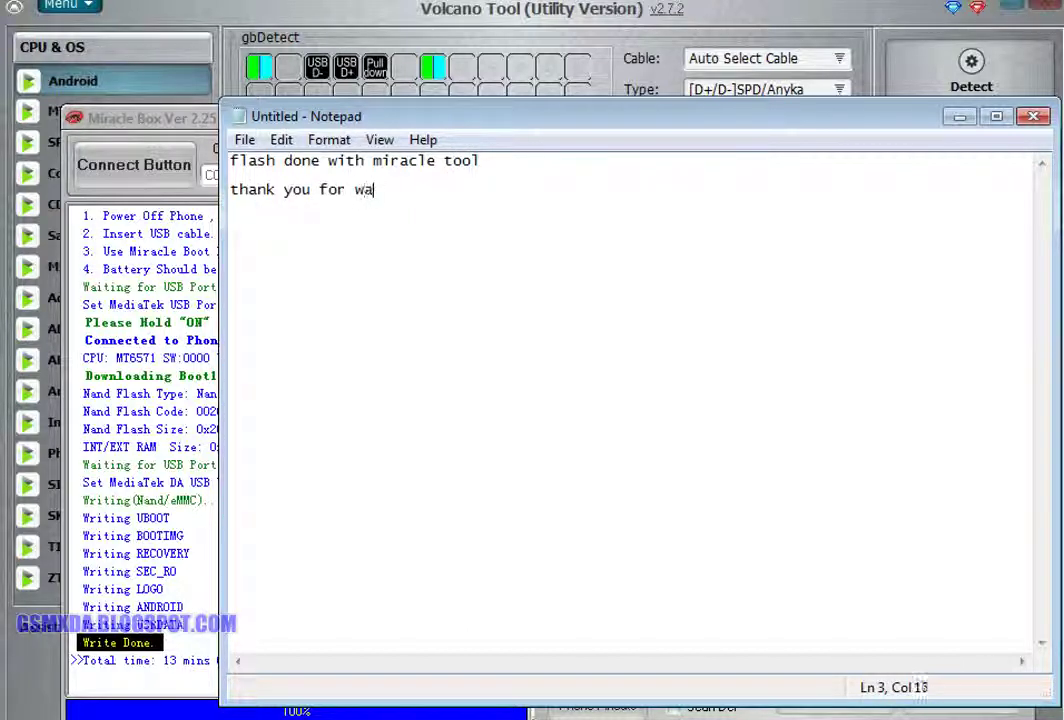
text(tching)
key(ctrl+a)
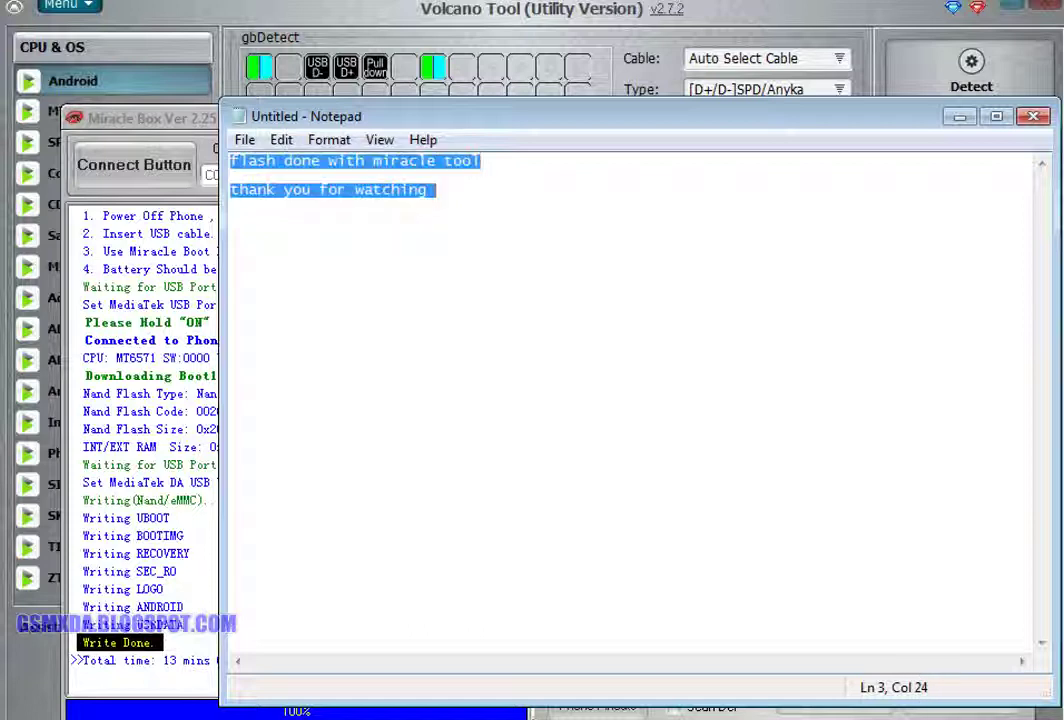